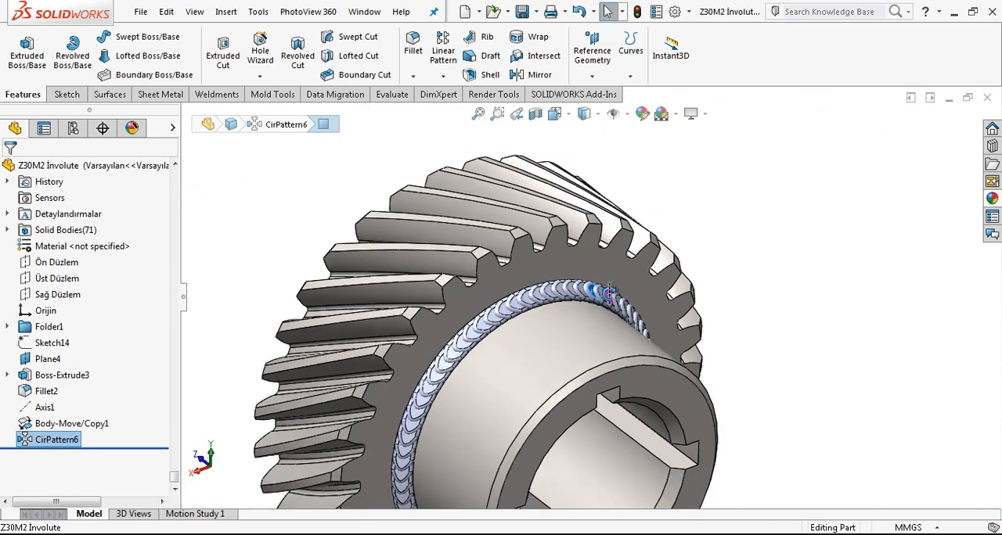
Step: Delete the features from Sketch14 through CirPattern6, including their dependent child features
{"action": "left_click", "coordinate": [63, 349]}
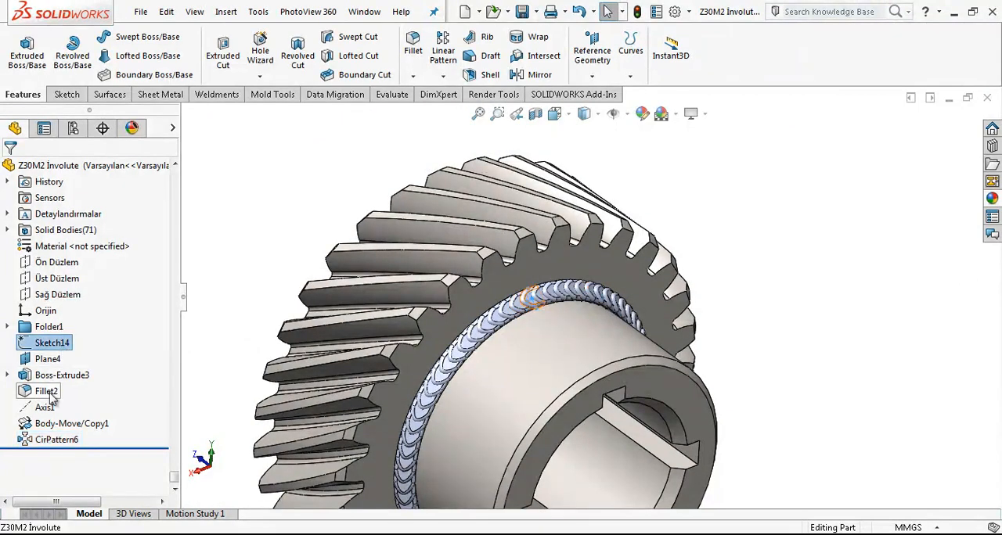
{"action": "left_click", "coordinate": [62, 439], "text": "shift"}
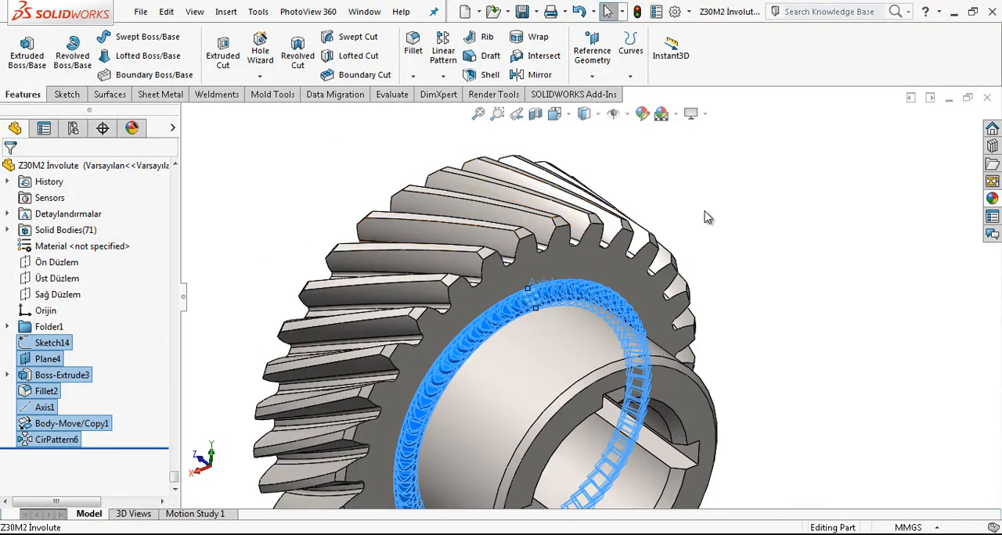
{"action": "key", "text": "Delete"}
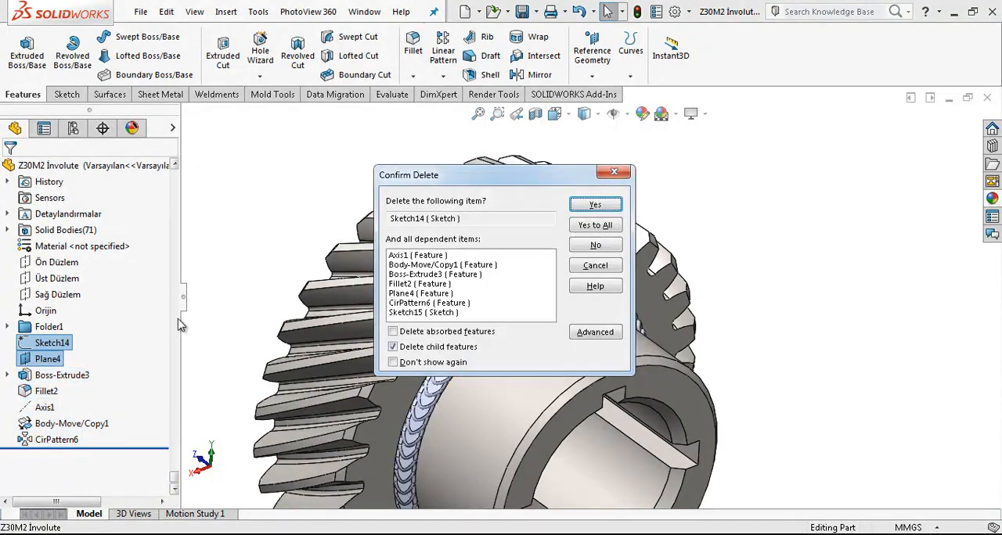
{"action": "left_click", "coordinate": [614, 205]}
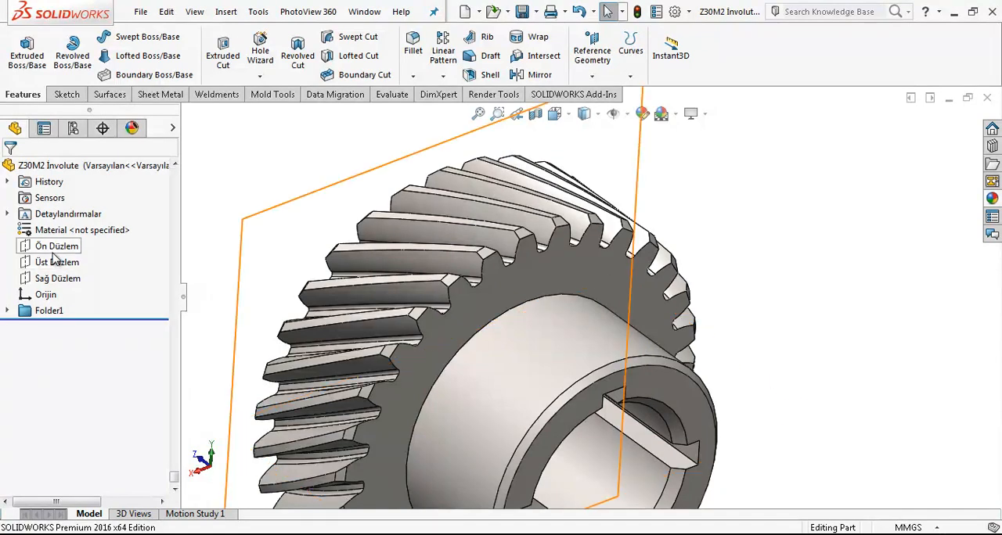
Step: Start a new sketch on the Sağ Düzlem plane, viewed normal to it
{"action": "scroll", "coordinate": [552, 349], "scroll_direction": "up", "scroll_amount": 3}
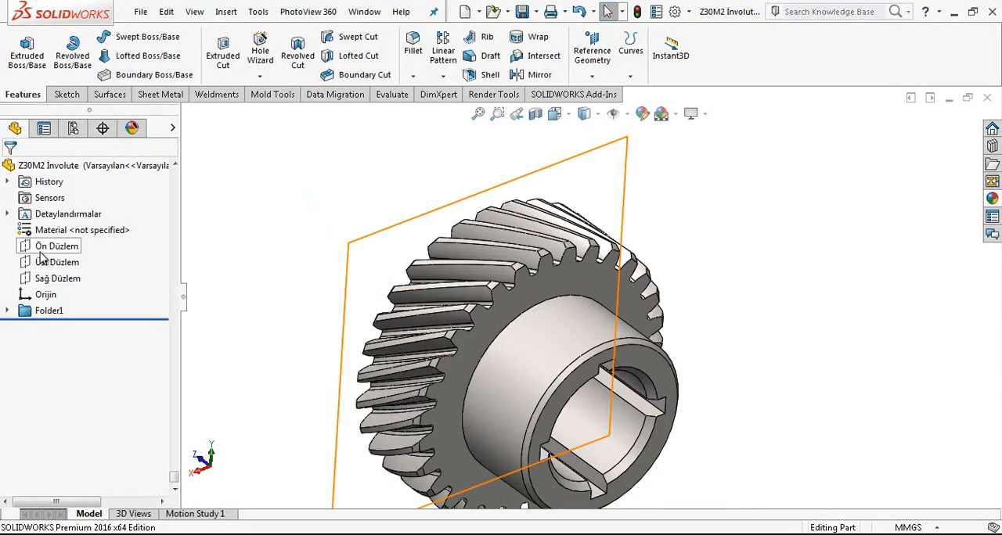
{"action": "left_click", "coordinate": [52, 281]}
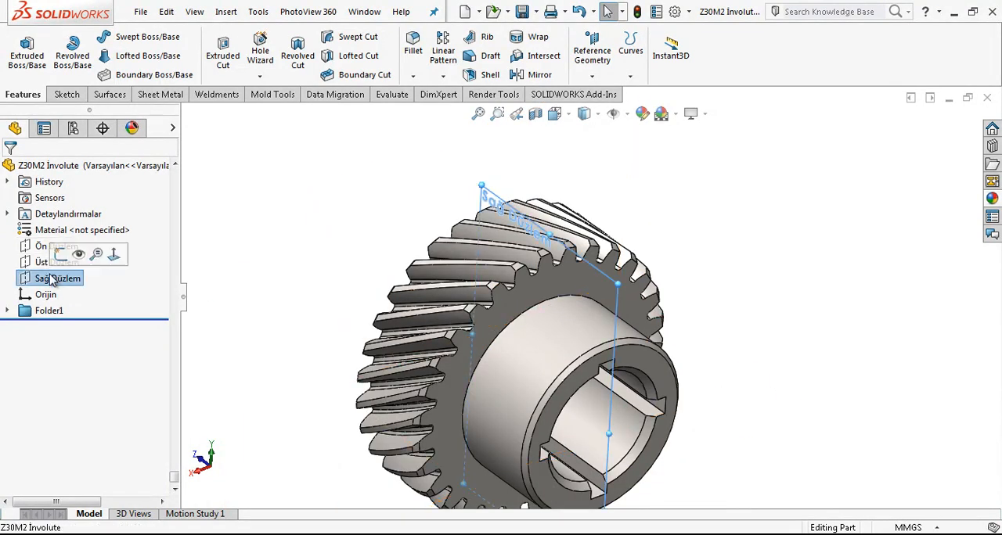
{"action": "left_click", "coordinate": [115, 260]}
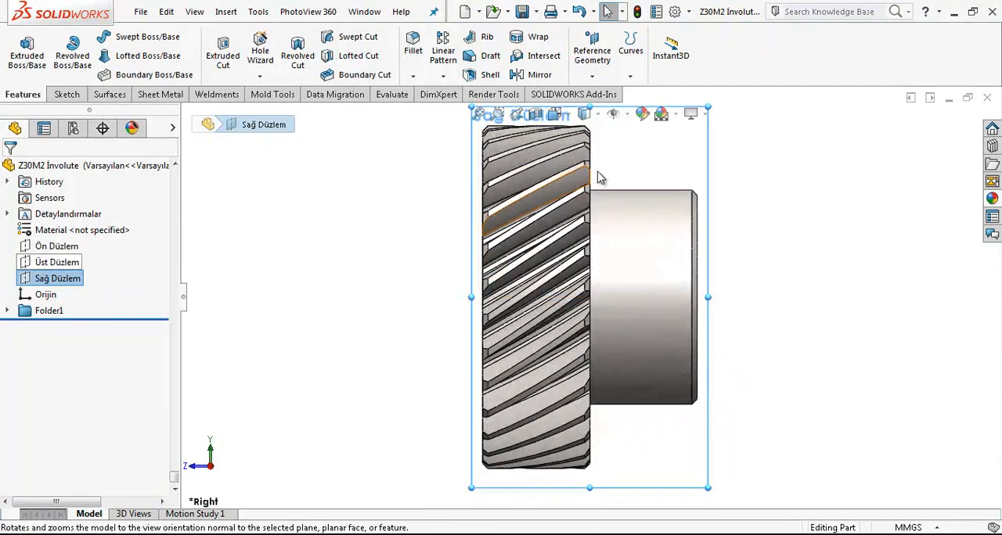
{"action": "scroll", "coordinate": [657, 191], "scroll_direction": "up", "scroll_amount": 2}
{"action": "scroll", "coordinate": [532, 383], "scroll_direction": "up", "scroll_amount": 3}
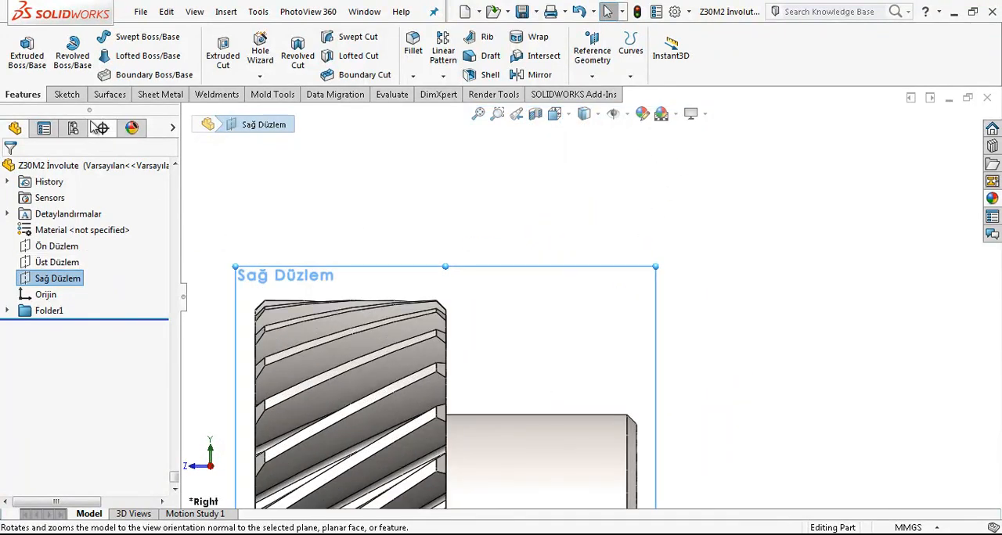
{"action": "left_click", "coordinate": [67, 95]}
{"action": "left_click", "coordinate": [22, 49]}
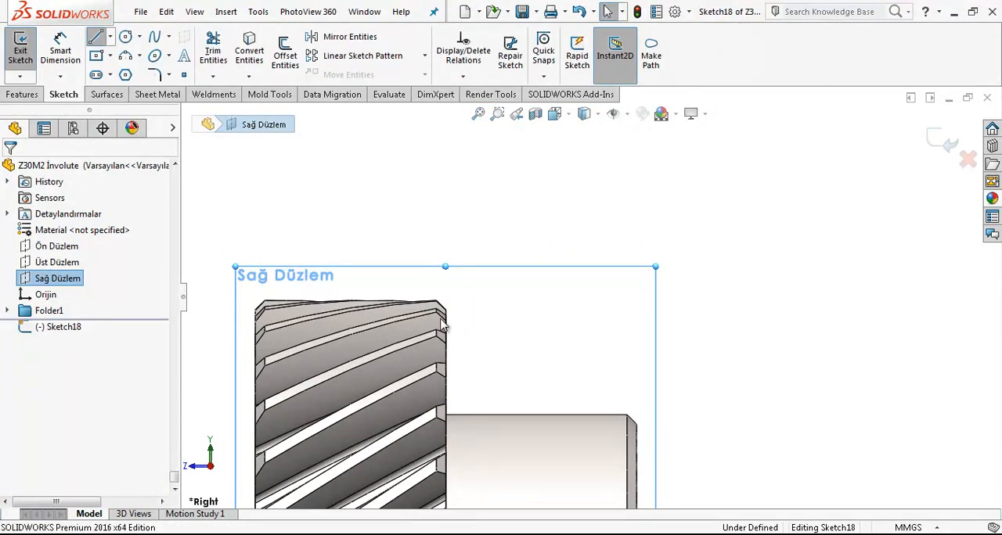
Step: Sketch a right triangle with legs about 1.9 mm in the corner between the gear's side face and the hub's outer edge
{"action": "left_click", "coordinate": [96, 36]}
{"action": "scroll", "coordinate": [461, 435], "scroll_direction": "up", "scroll_amount": 3}
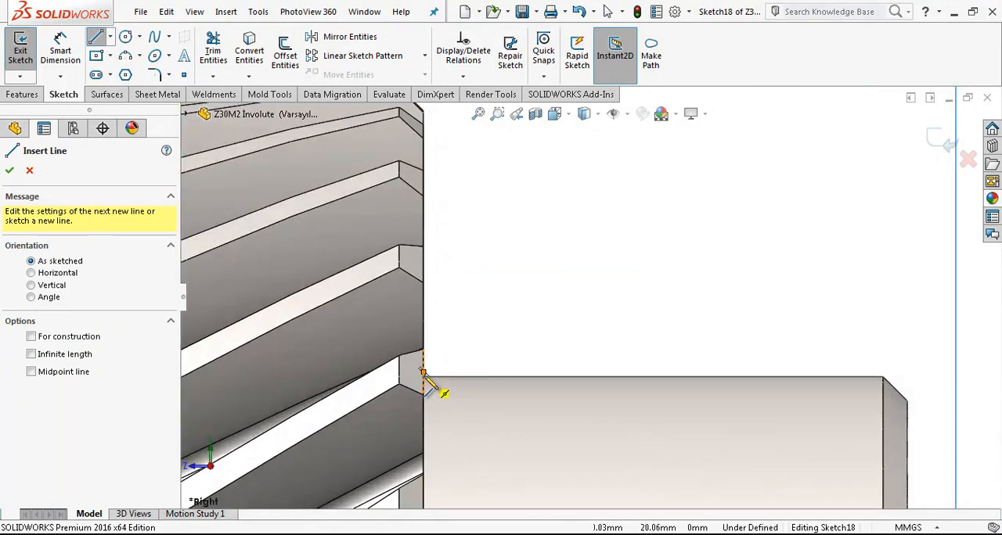
{"action": "left_click", "coordinate": [423, 376]}
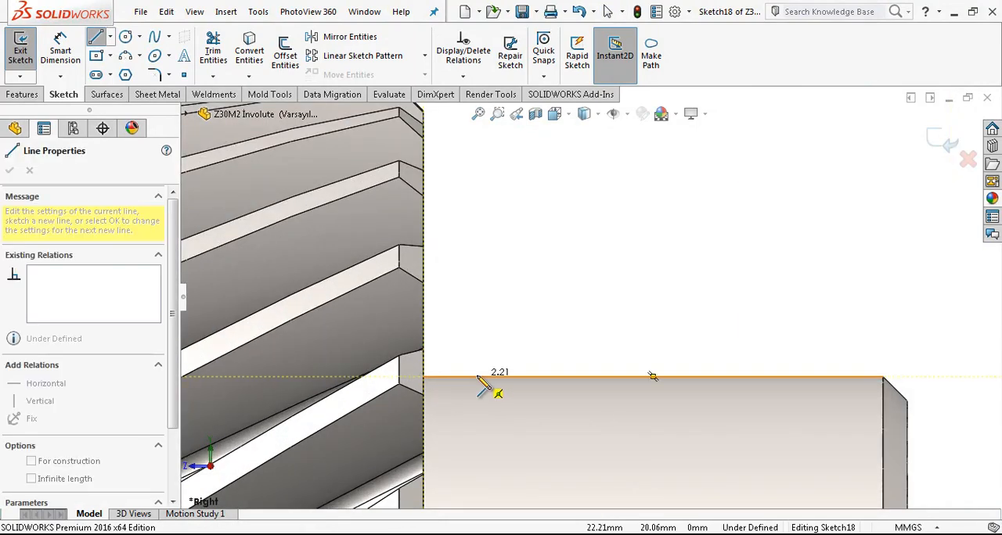
{"action": "left_click", "coordinate": [470, 376]}
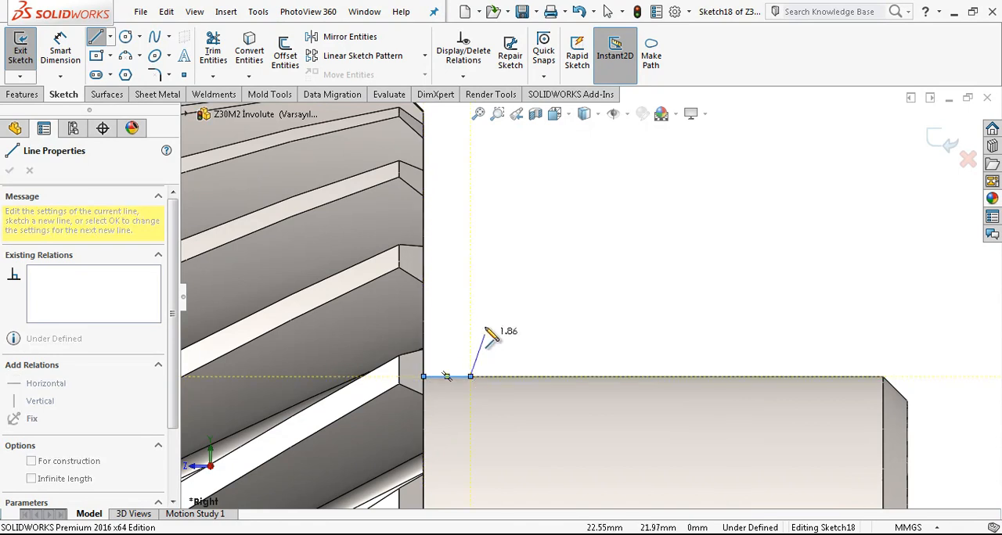
{"action": "key", "text": "Escape"}
{"action": "key", "text": "l"}
{"action": "scroll", "coordinate": [541, 302], "scroll_direction": "up", "scroll_amount": 1}
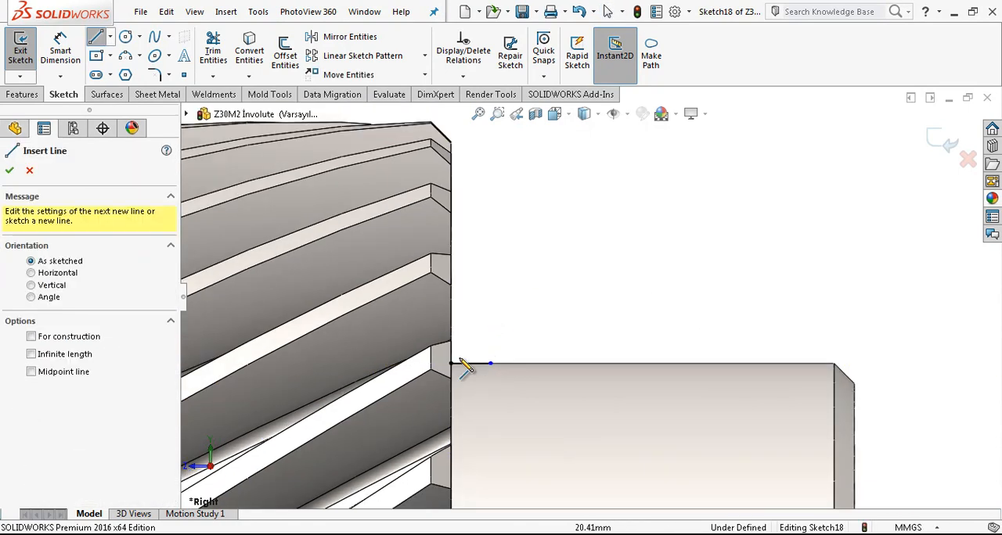
{"action": "left_click", "coordinate": [450, 364]}
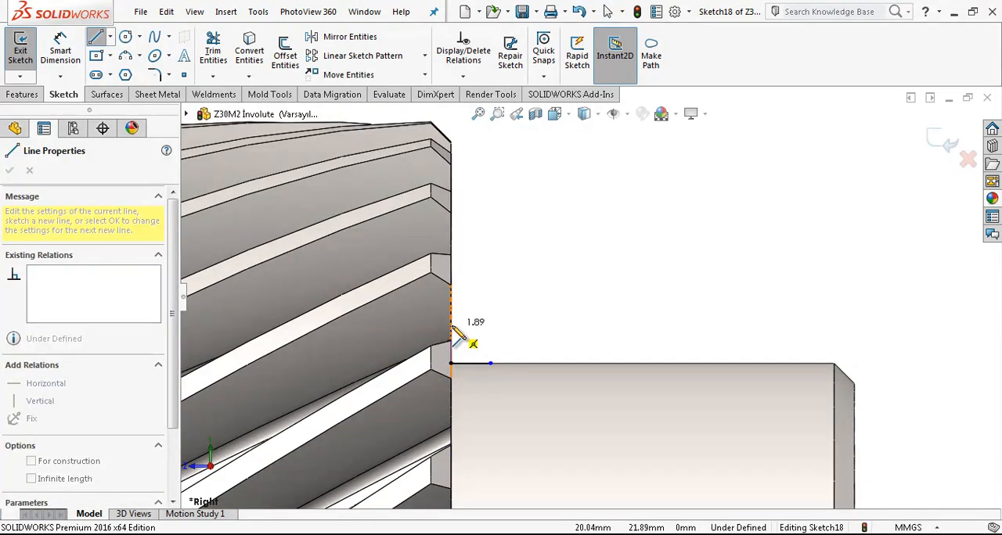
{"action": "left_click", "coordinate": [489, 363]}
{"action": "key", "text": "Escape"}
Step: Make the triangle's horizontal and vertical legs equal in length
{"action": "left_click", "coordinate": [476, 363]}
{"action": "left_click", "coordinate": [457, 344], "text": "ctrl"}
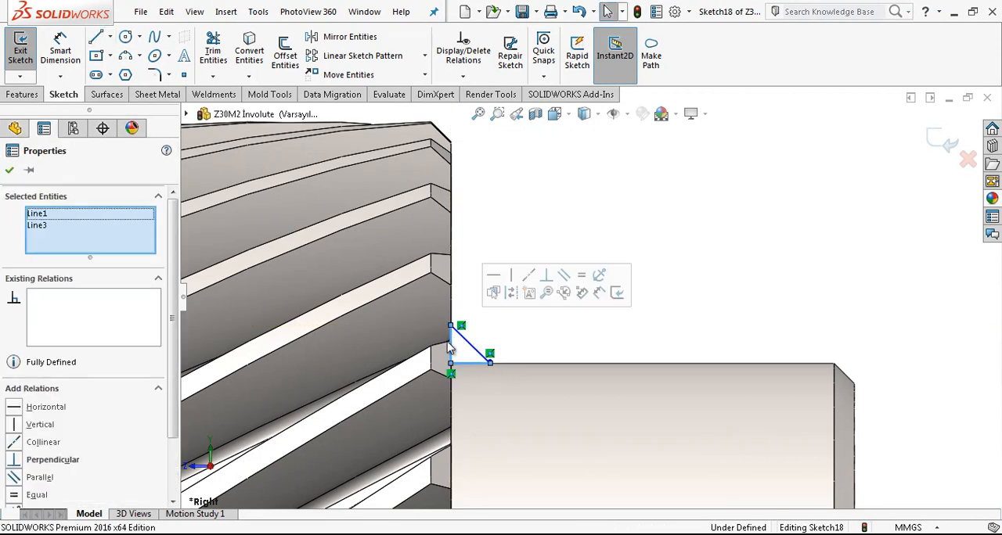
{"action": "left_click", "coordinate": [36, 495]}
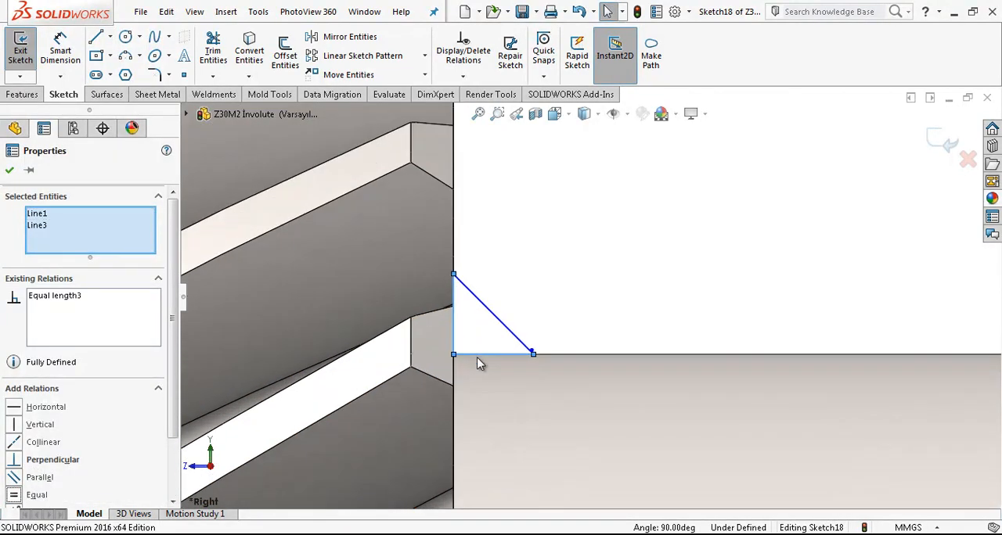
{"action": "left_click", "coordinate": [551, 338]}
Step: Delete the tiny stray line at the triangle's corner on the hub edge
{"action": "scroll", "coordinate": [548, 344], "scroll_direction": "down", "scroll_amount": 5}
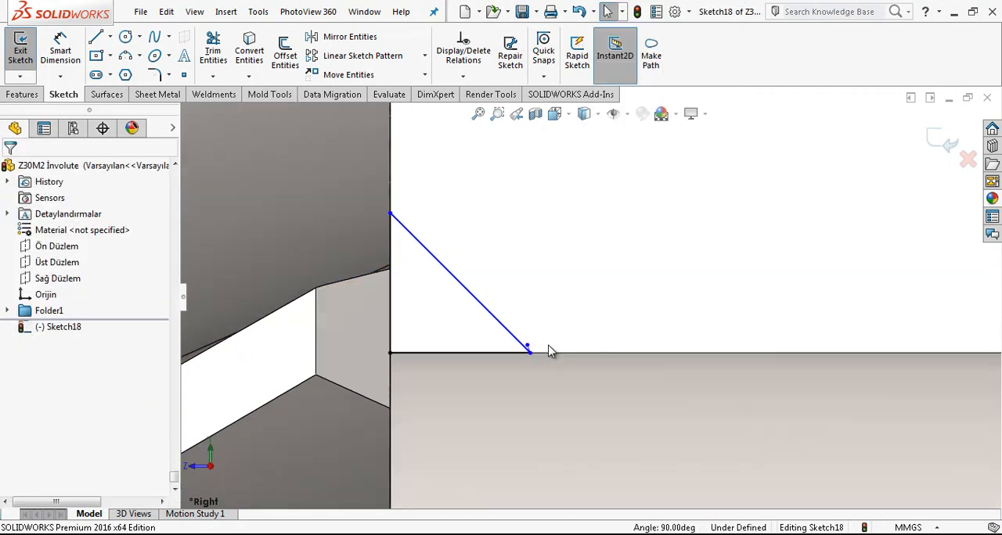
{"action": "left_click_drag", "start_coordinate": [529, 335], "coordinate": [569, 302]}
{"action": "left_click", "coordinate": [553, 322]}
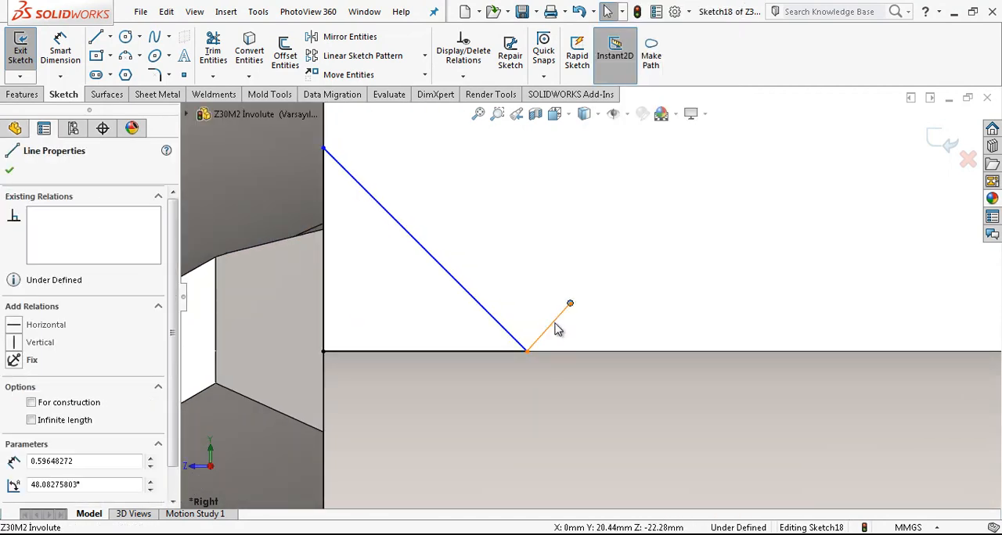
{"action": "key", "text": "Delete"}
Step: Dimension the triangle's hypotenuse with an aligned dimension of 3 mm
{"action": "scroll", "coordinate": [554, 323], "scroll_direction": "up", "scroll_amount": 4}
{"action": "right_click_drag", "start_coordinate": [600, 289], "coordinate": [599, 254]}
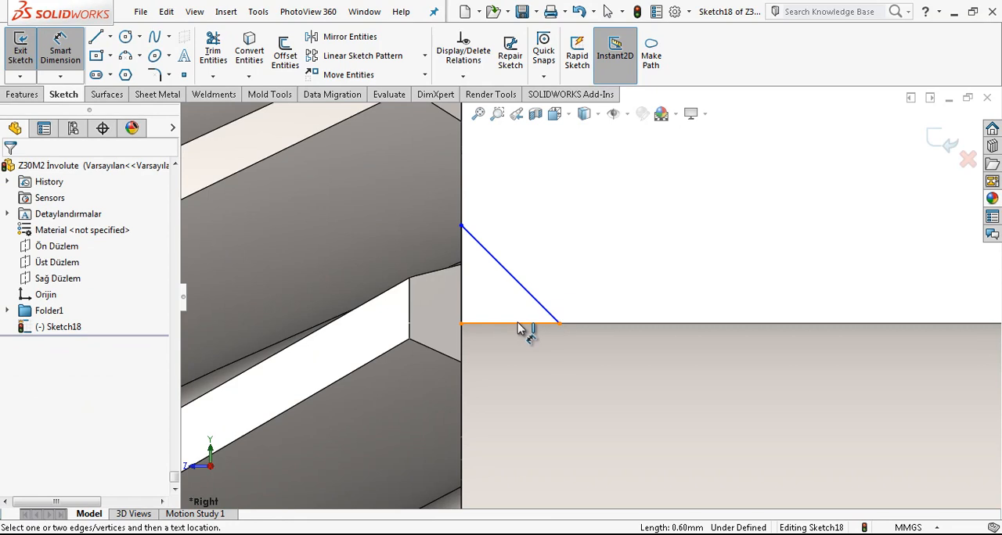
{"action": "left_click", "coordinate": [517, 323]}
{"action": "key", "text": "Escape"}
{"action": "left_click", "coordinate": [519, 283]}
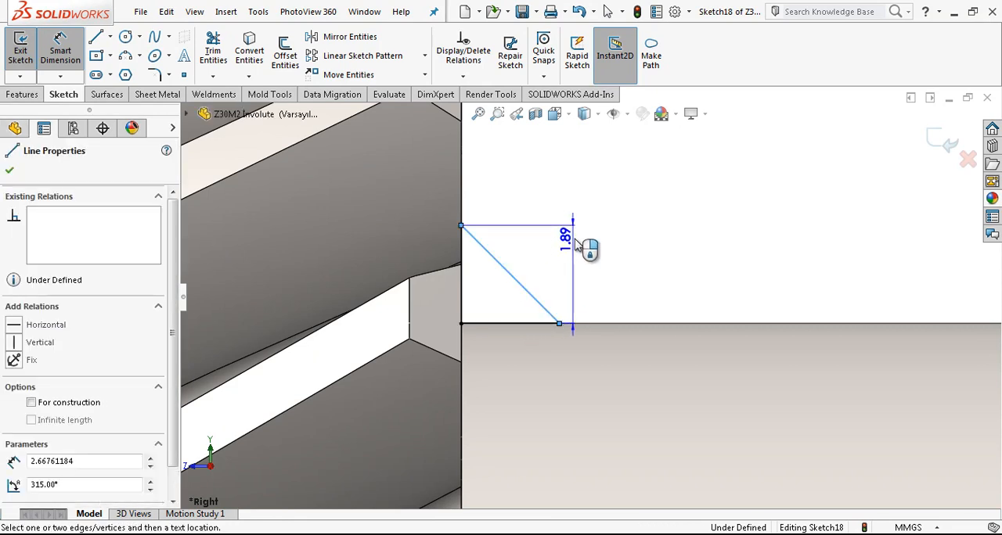
{"action": "left_click", "coordinate": [600, 201]}
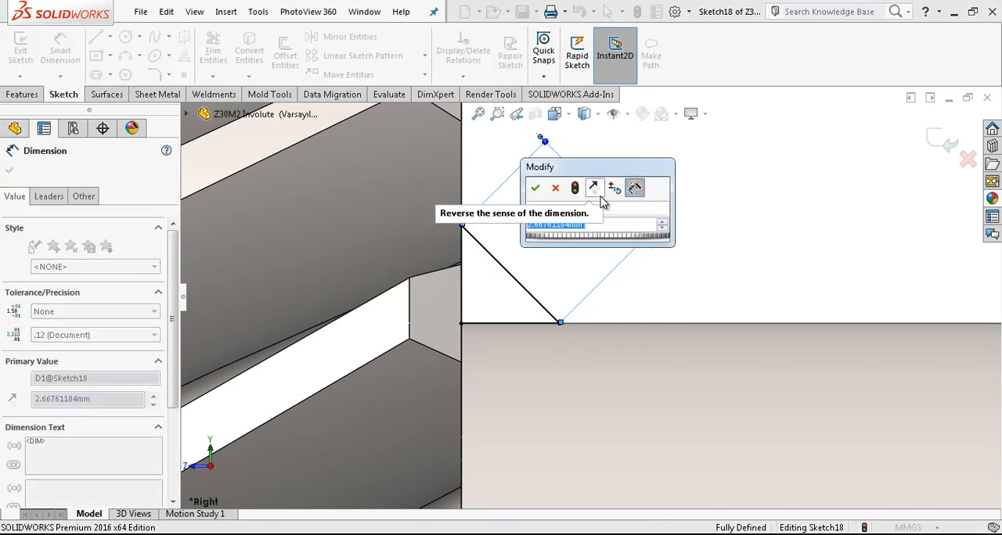
{"action": "type", "text": "3"}
{"action": "key", "text": "Return"}
{"action": "key", "text": "Escape"}
Step: Draw a line from the triangle's right-angle corner to the midpoint of its hypotenuse
{"action": "scroll", "coordinate": [700, 284], "scroll_direction": "up", "scroll_amount": 2}
{"action": "scroll", "coordinate": [536, 273], "scroll_direction": "down", "scroll_amount": 3}
{"action": "right_click_drag", "start_coordinate": [680, 245], "coordinate": [591, 258]}
{"action": "left_click", "coordinate": [493, 360]}
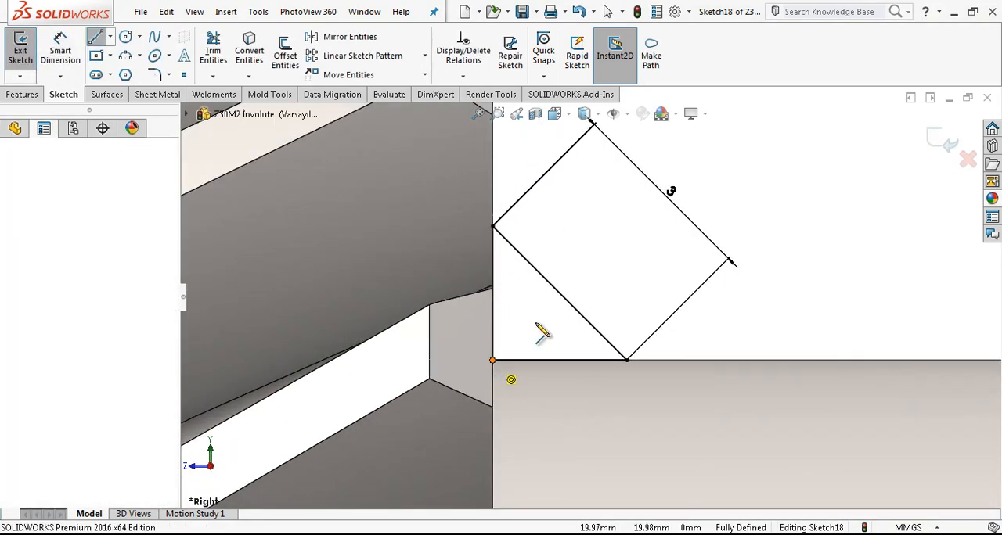
{"action": "left_click", "coordinate": [559, 296]}
{"action": "key", "text": "Escape"}
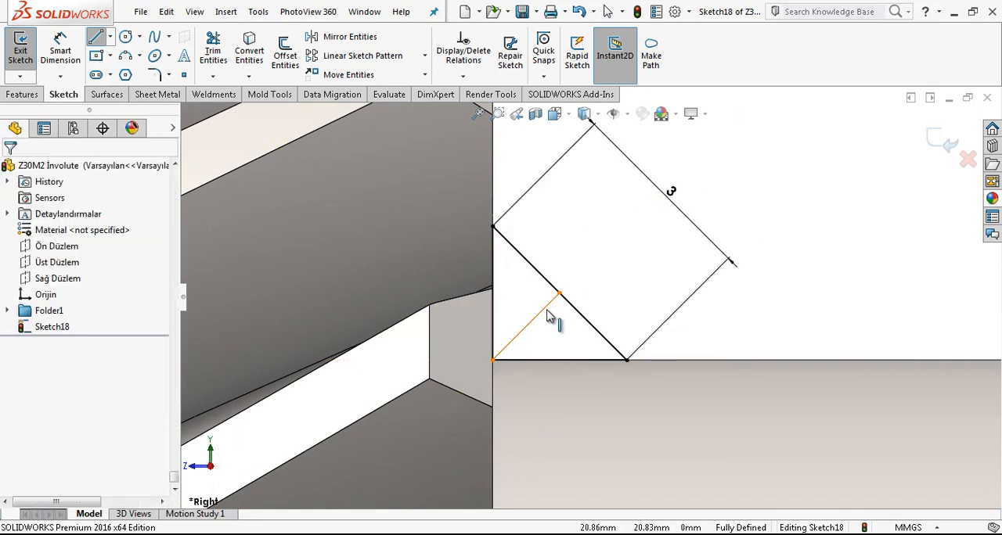
Step: Convert the bisecting line and all three triangle sides to construction geometry, and close the sketch
{"action": "left_click", "coordinate": [523, 333]}
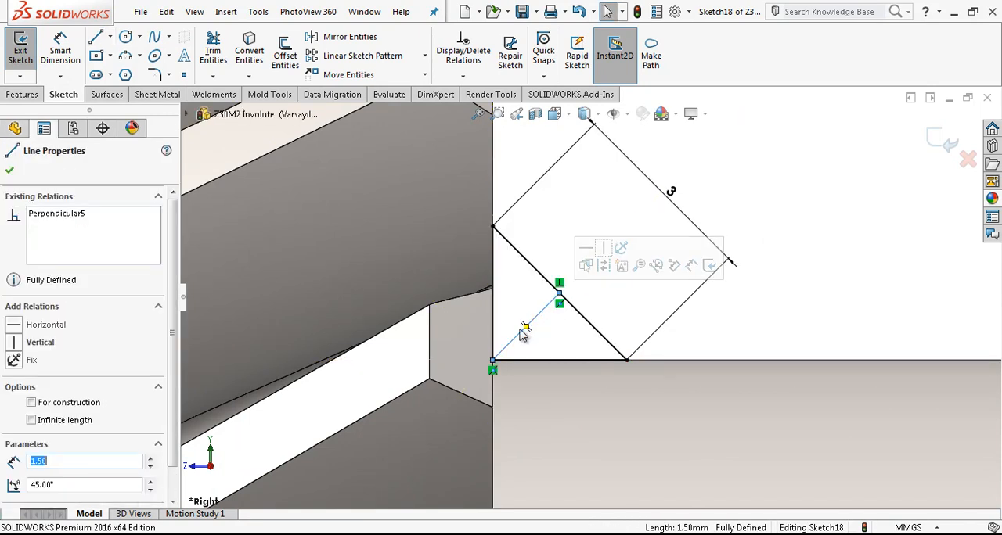
{"action": "left_click", "coordinate": [608, 274]}
{"action": "left_click_drag", "start_coordinate": [553, 215], "coordinate": [476, 258]}
{"action": "left_click", "coordinate": [551, 217]}
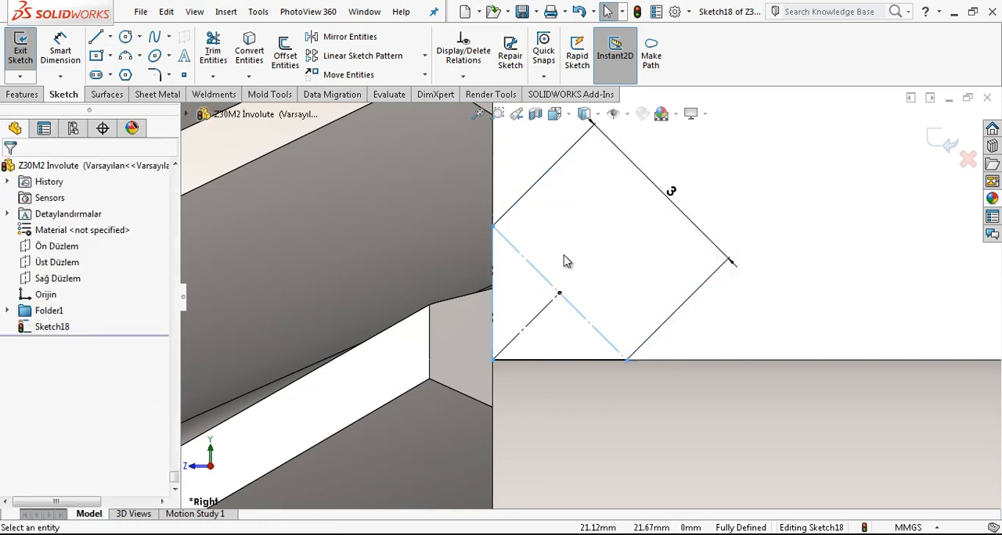
{"action": "left_click", "coordinate": [579, 360]}
{"action": "left_click", "coordinate": [644, 319]}
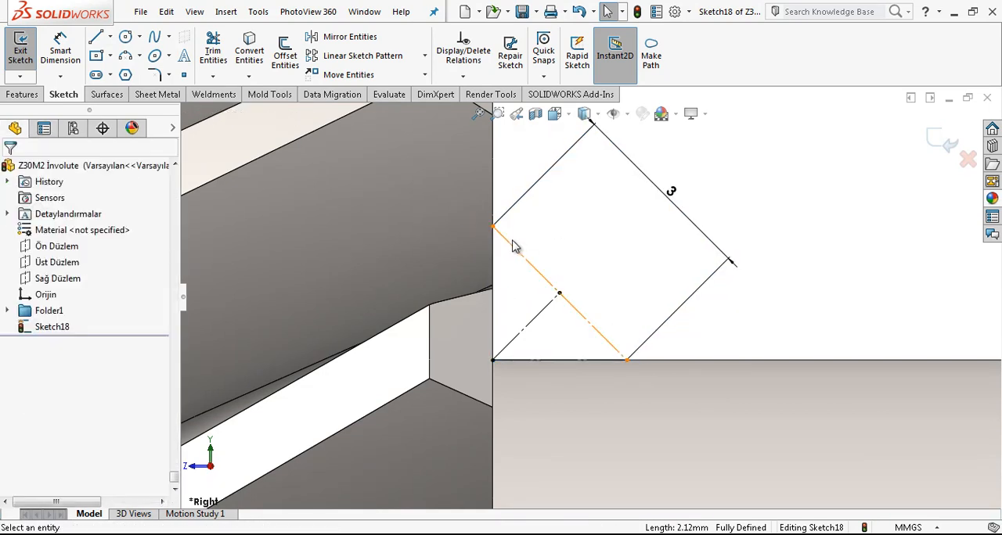
{"action": "left_click", "coordinate": [938, 141]}
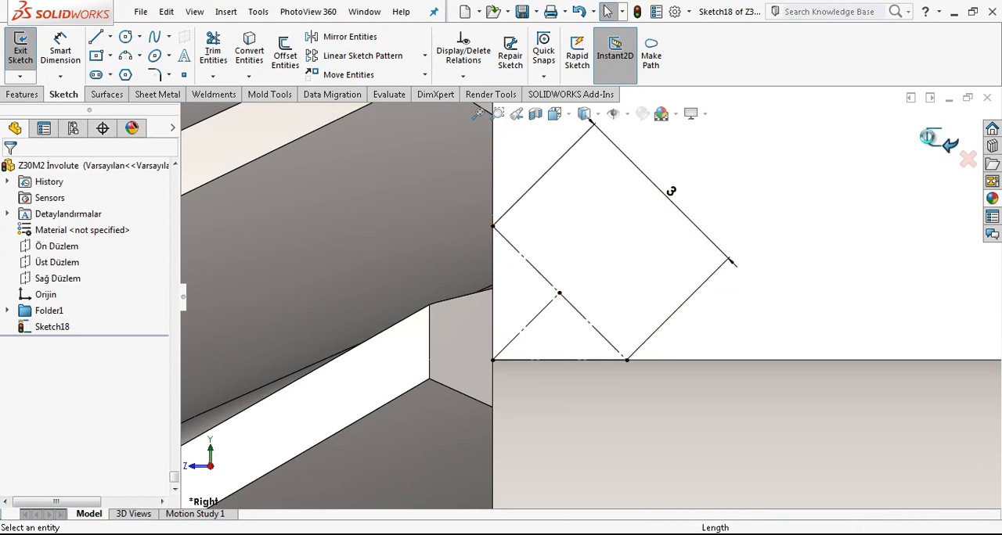
Step: Create a reference plane perpendicular to the bisecting line and coincident with the hypotenuse's midpoint
{"action": "left_click", "coordinate": [22, 93]}
{"action": "left_click", "coordinate": [607, 51]}
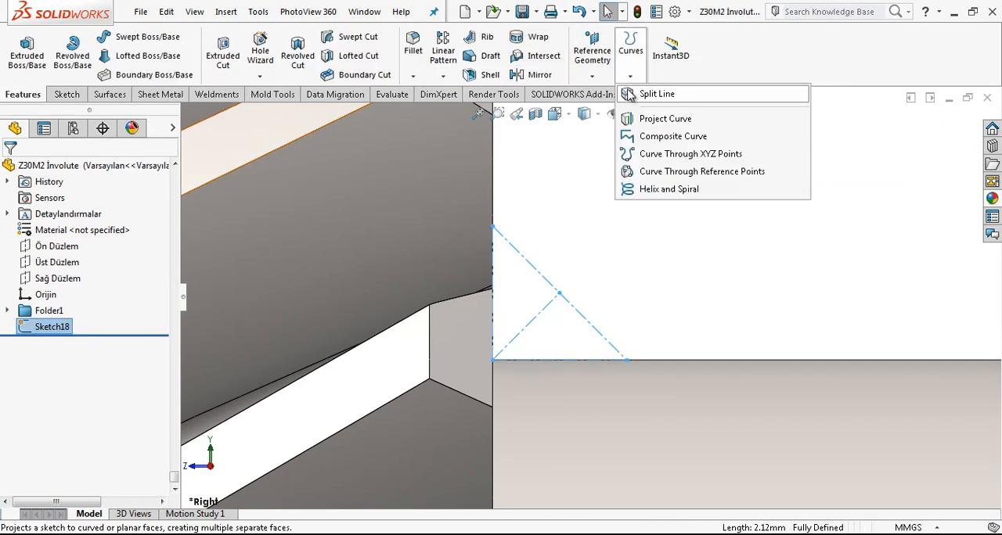
{"action": "left_click", "coordinate": [606, 93]}
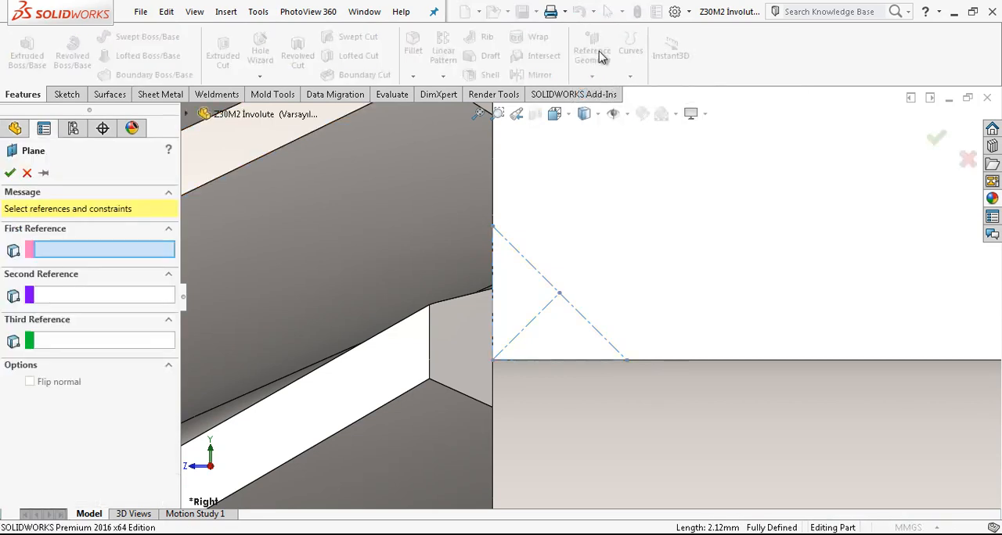
{"action": "left_click", "coordinate": [544, 317]}
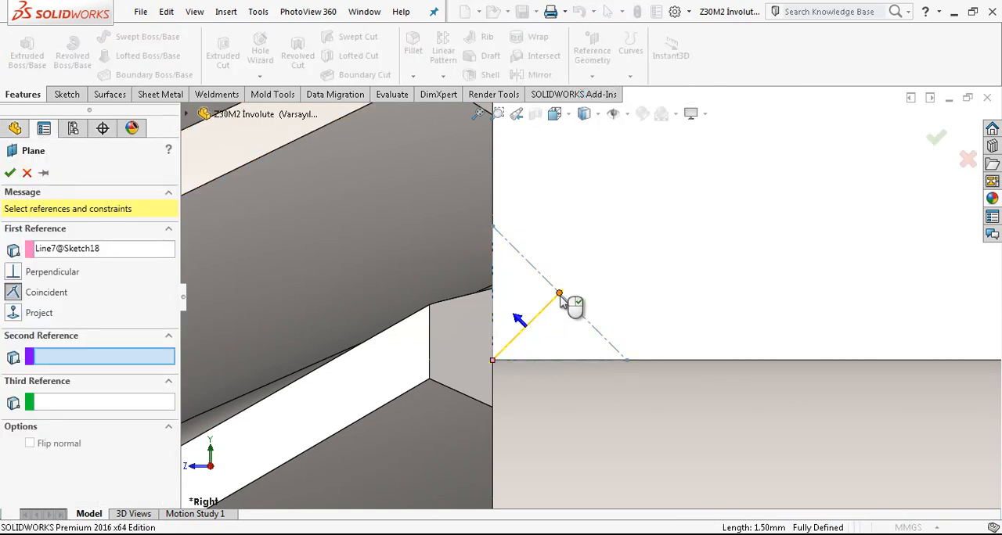
{"action": "left_click", "coordinate": [559, 295]}
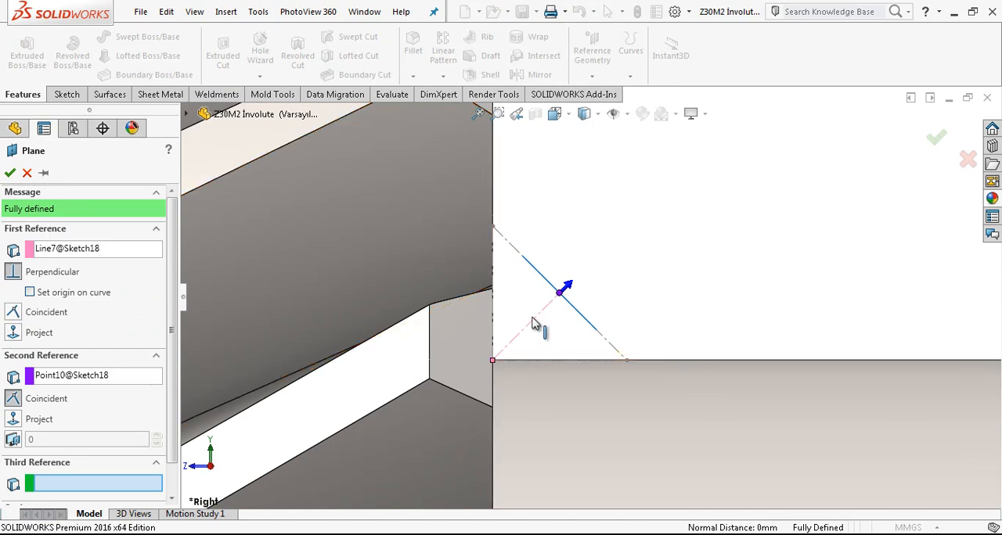
{"action": "left_click", "coordinate": [9, 178]}
Step: Start a new sketch on the reference plane through the triangle's hypotenuse
{"action": "middle_click_drag", "start_coordinate": [626, 311], "coordinate": [598, 343]}
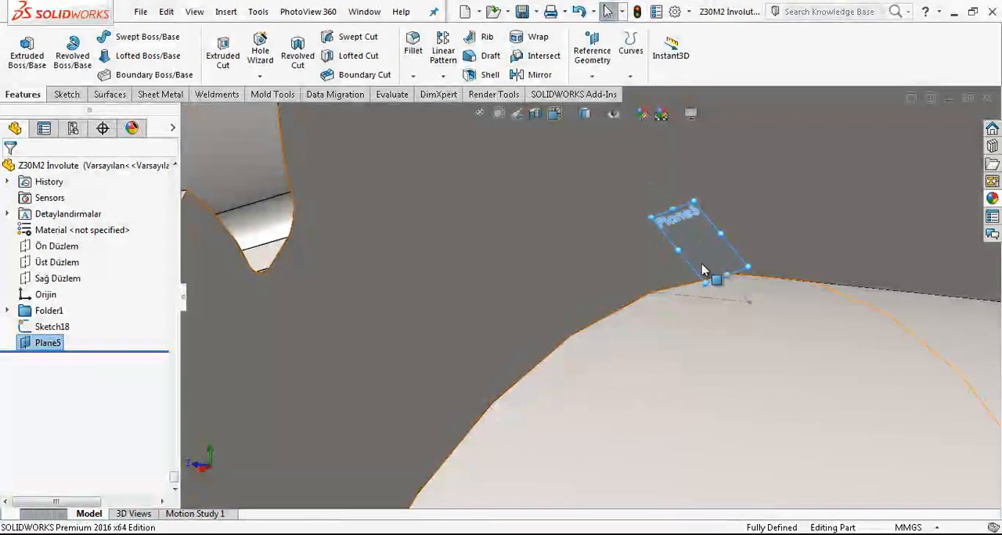
{"action": "scroll", "coordinate": [704, 266], "scroll_direction": "down", "scroll_amount": 1}
{"action": "scroll", "coordinate": [696, 255], "scroll_direction": "up", "scroll_amount": 5}
{"action": "scroll", "coordinate": [619, 294], "scroll_direction": "down", "scroll_amount": 2}
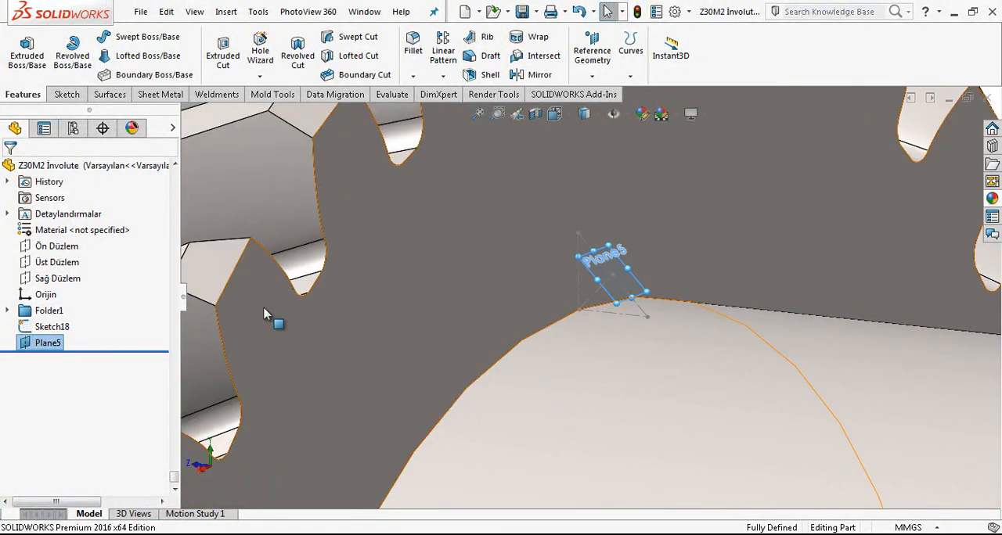
{"action": "right_click", "coordinate": [55, 341]}
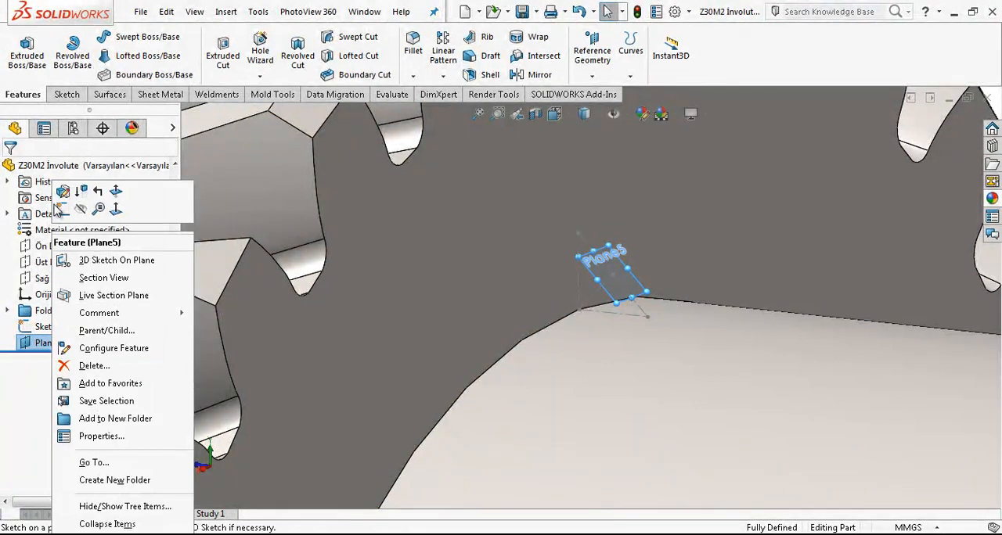
{"action": "left_click", "coordinate": [58, 211]}
{"action": "right_click", "coordinate": [49, 346]}
{"action": "left_click", "coordinate": [59, 209]}
{"action": "scroll", "coordinate": [608, 291], "scroll_direction": "up", "scroll_amount": 3}
{"action": "middle_click_drag", "start_coordinate": [608, 291], "coordinate": [567, 321]}
{"action": "scroll", "coordinate": [568, 321], "scroll_direction": "down", "scroll_amount": 5}
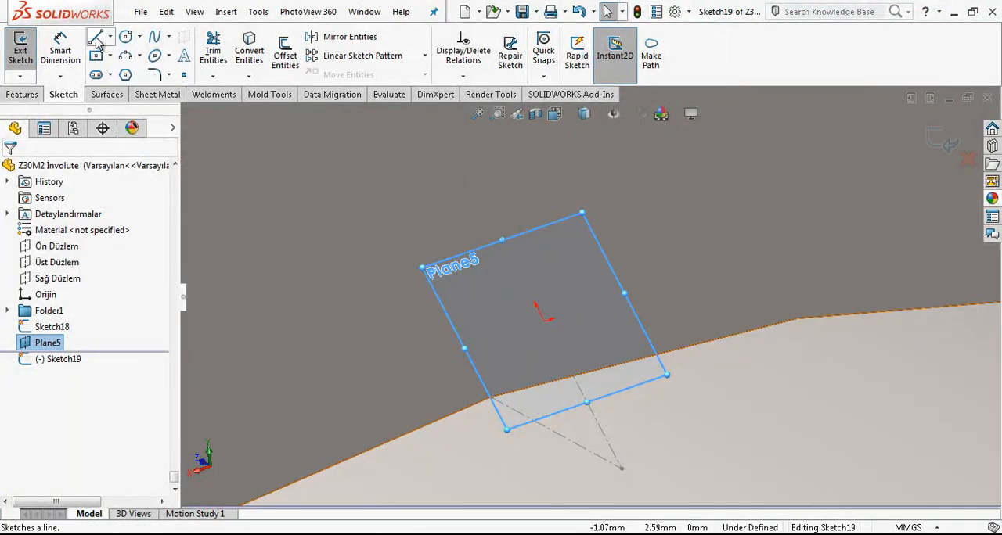
Step: Sketch a line about 1.5 mm long from the origin along the sketch's horizontal axis and convert it to construction geometry
{"action": "left_click", "coordinate": [96, 37]}
{"action": "left_click", "coordinate": [547, 320]}
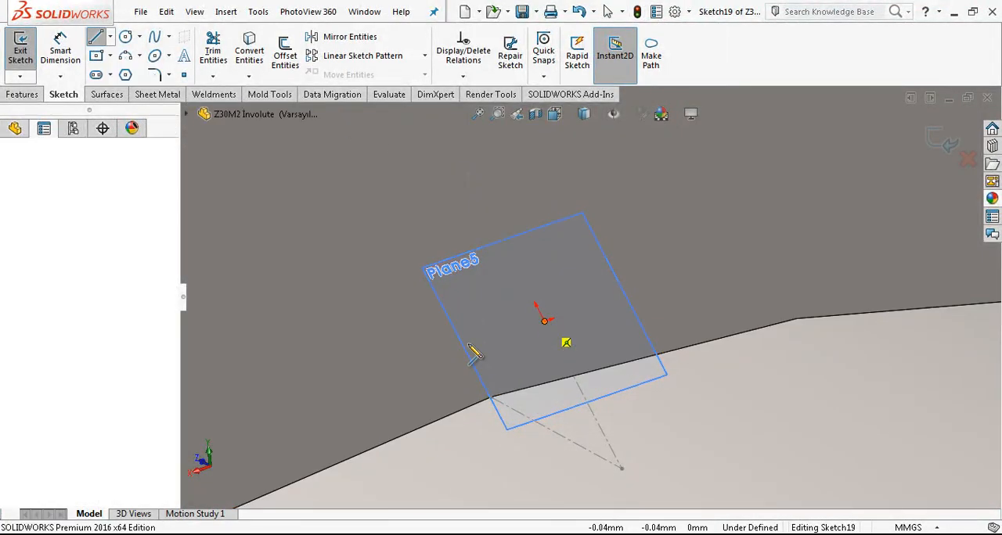
{"action": "double_click", "coordinate": [397, 373]}
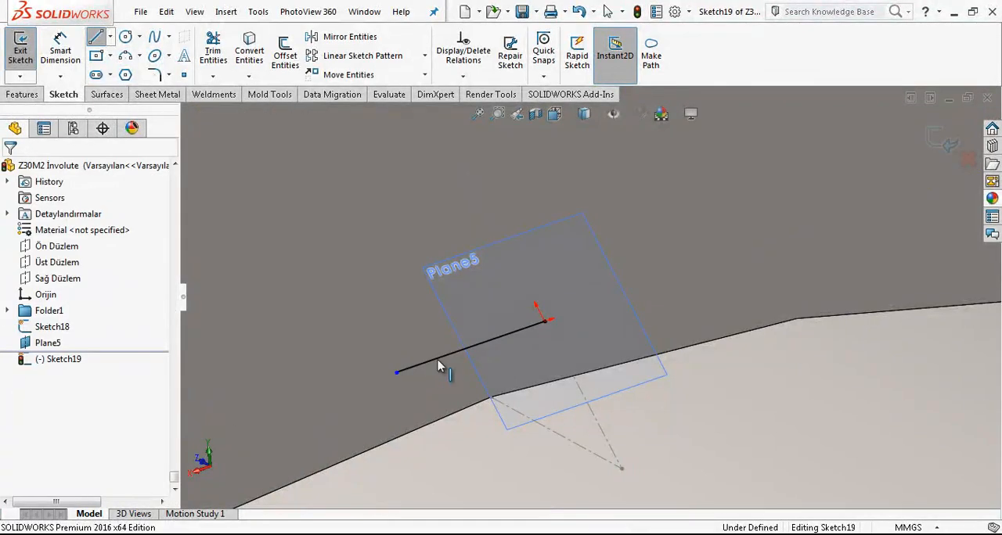
{"action": "left_click", "coordinate": [483, 333]}
{"action": "left_click", "coordinate": [485, 318]}
{"action": "scroll", "coordinate": [591, 309], "scroll_direction": "up", "scroll_amount": 2}
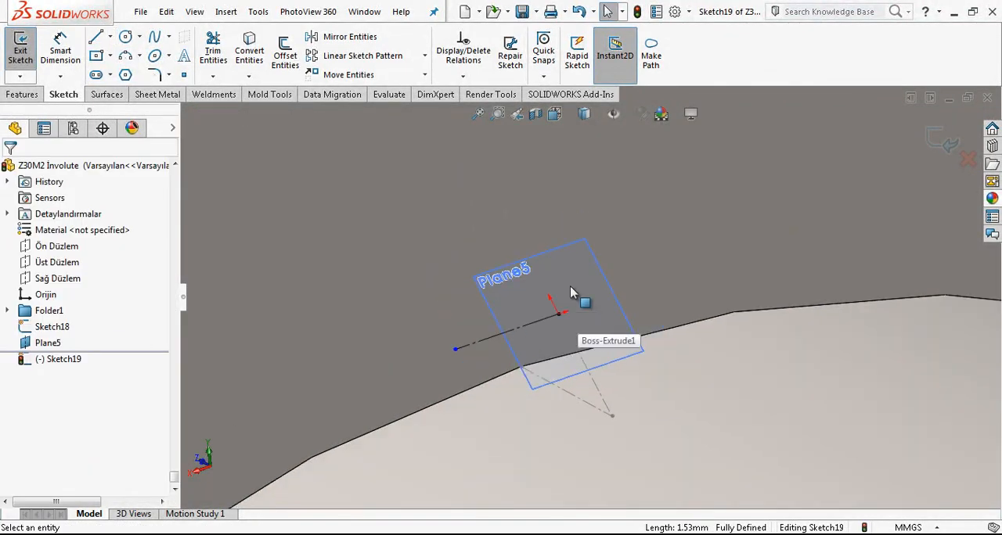
Step: Sketch a line about 2.2 mm long above the construction line and parallel to it
{"action": "left_click", "coordinate": [103, 40]}
{"action": "left_click", "coordinate": [462, 242]}
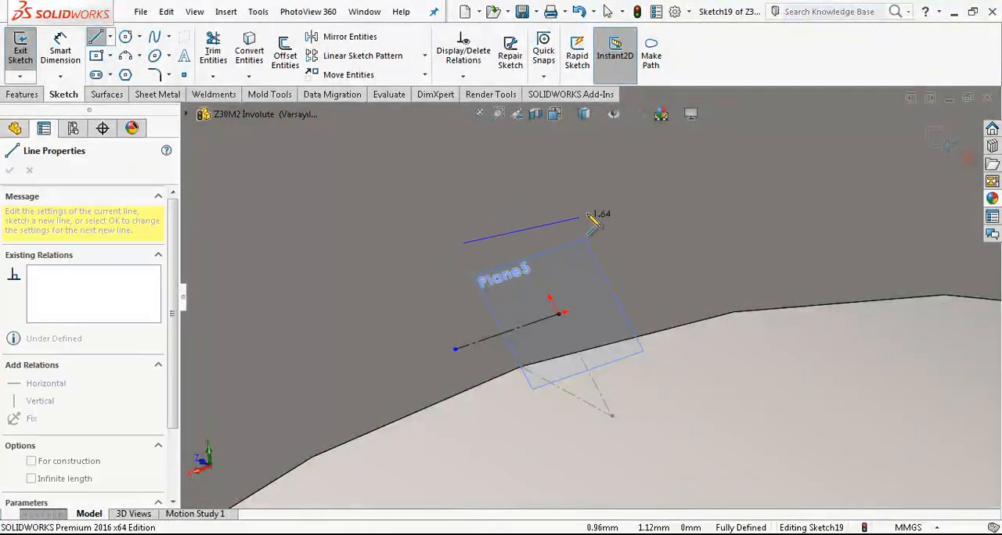
{"action": "double_click", "coordinate": [612, 194]}
Step: Mirror the upper line about the construction line
{"action": "left_click", "coordinate": [348, 36]}
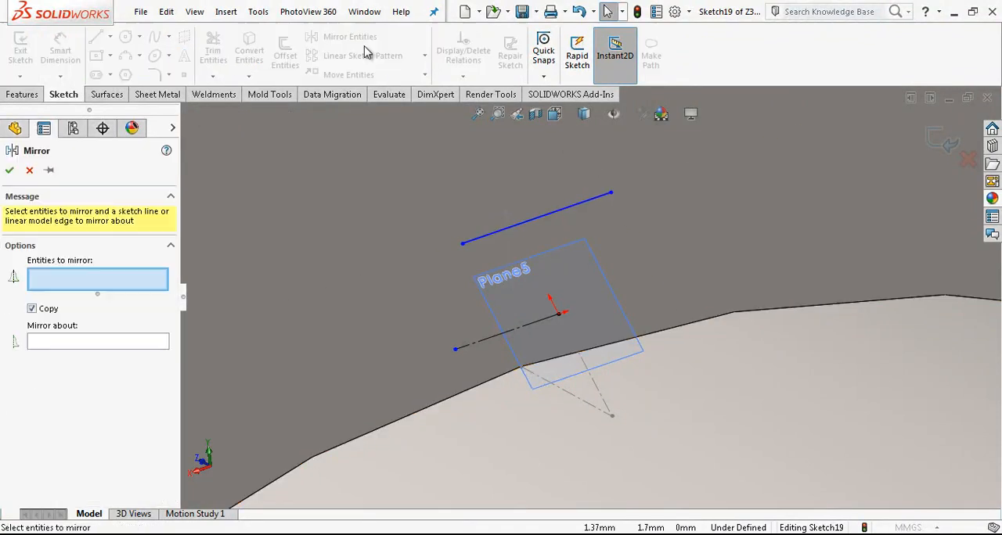
{"action": "left_click", "coordinate": [567, 210]}
{"action": "left_click", "coordinate": [532, 327]}
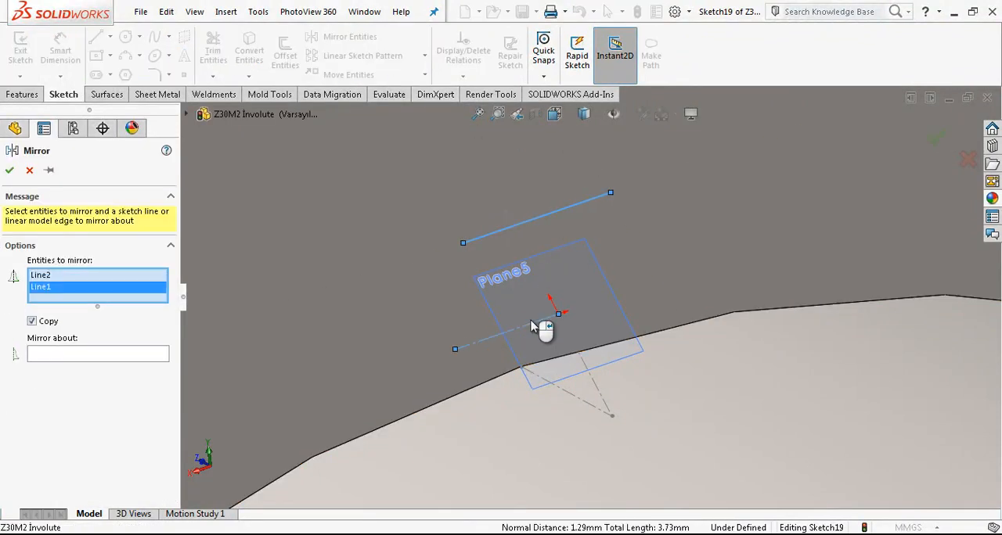
{"action": "left_click", "coordinate": [130, 356]}
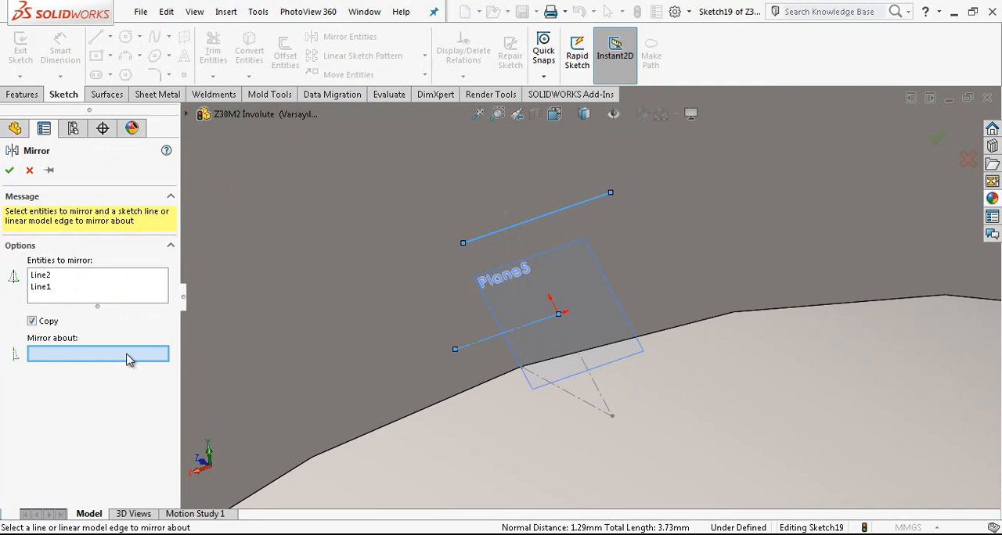
{"action": "left_click", "coordinate": [529, 326]}
{"action": "key", "text": "Return"}
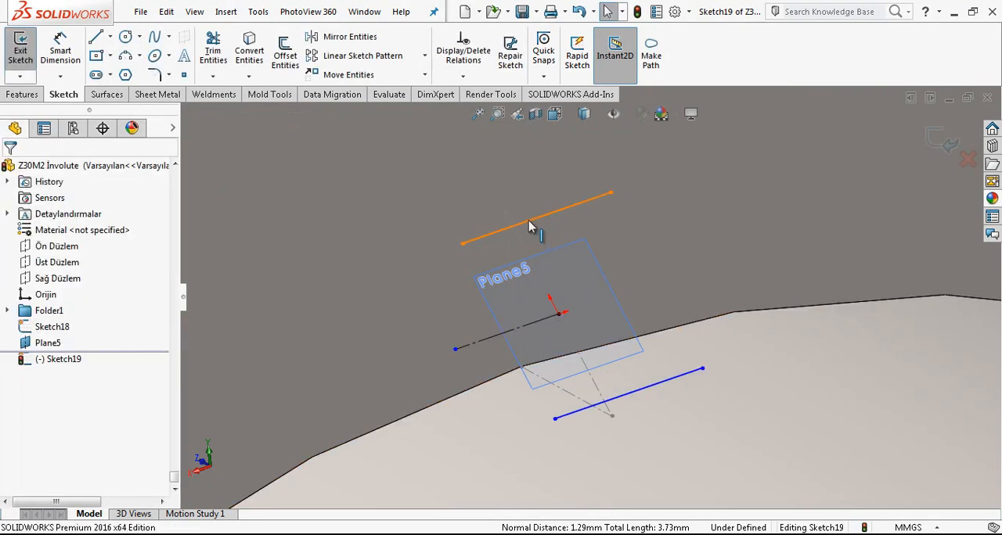
Step: Make the upper line coincident with the upper endpoint of the triangle's hypotenuse
{"action": "left_click", "coordinate": [529, 227]}
{"action": "left_click", "coordinate": [505, 213], "text": "ctrl"}
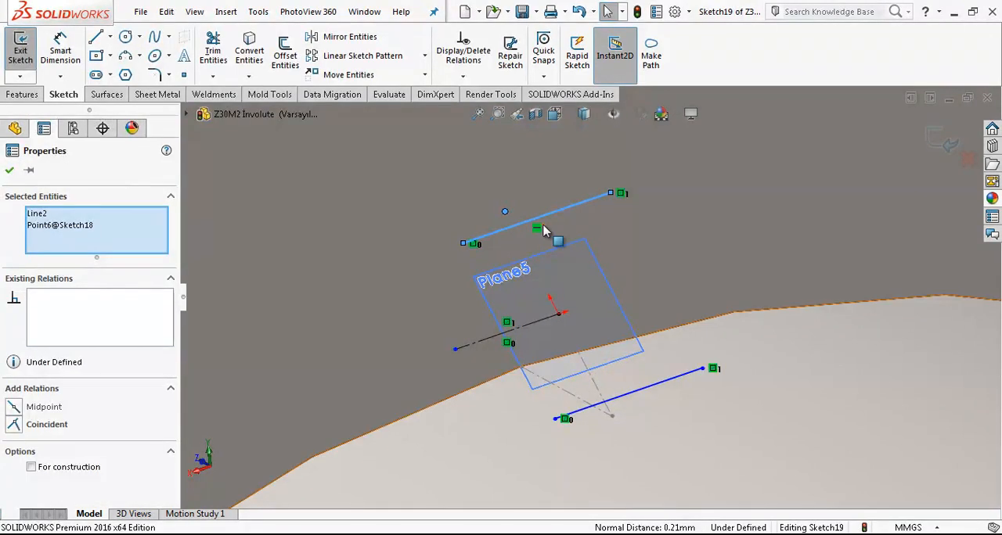
{"action": "left_click", "coordinate": [39, 424]}
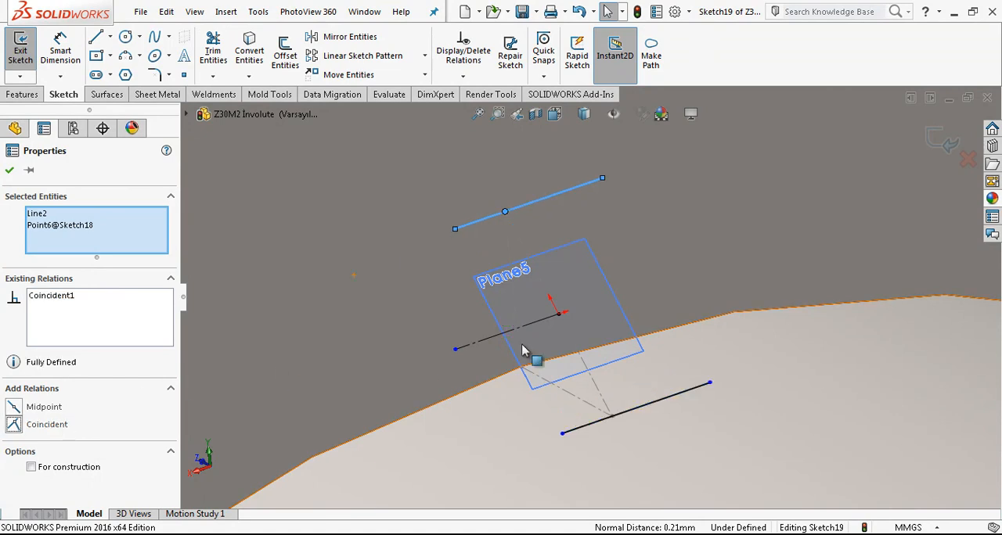
{"action": "left_click", "coordinate": [438, 363]}
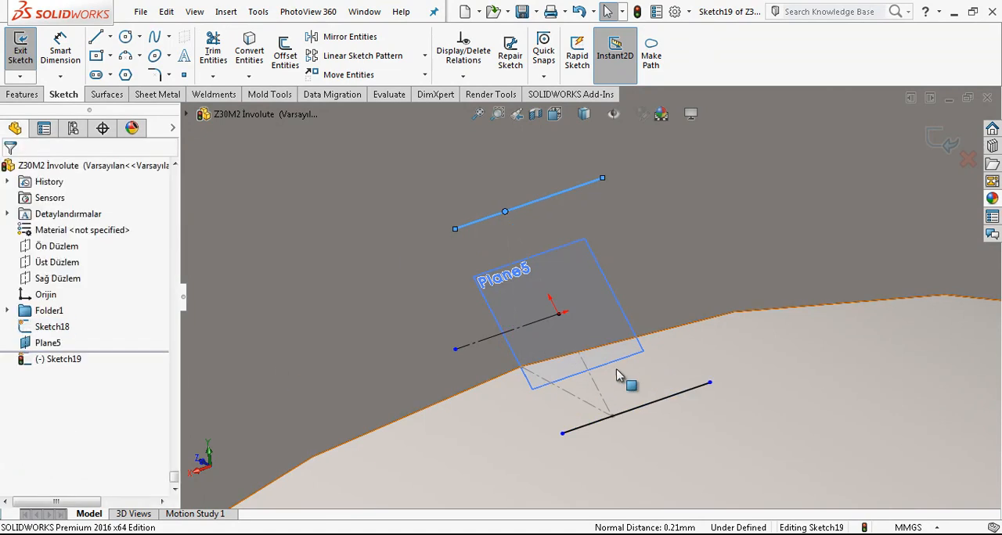
Step: Dimension the upper line's outer endpoint to the triangle's corner point at 0.5 mm
{"action": "left_click", "coordinate": [60, 49]}
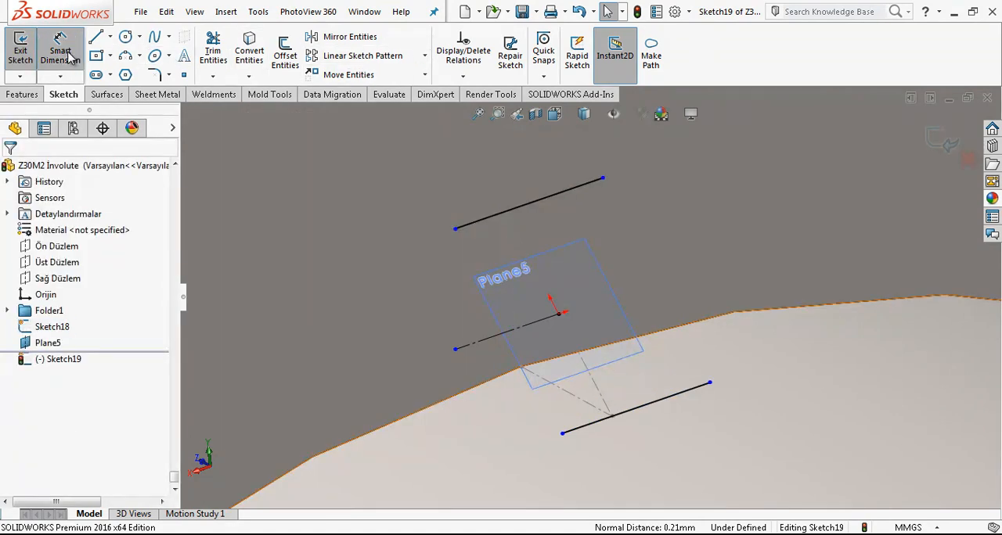
{"action": "left_click", "coordinate": [456, 232]}
{"action": "left_click", "coordinate": [526, 241]}
{"action": "left_click", "coordinate": [478, 174]}
{"action": "type", "text": "0.5"}
{"action": "key", "text": "Return"}
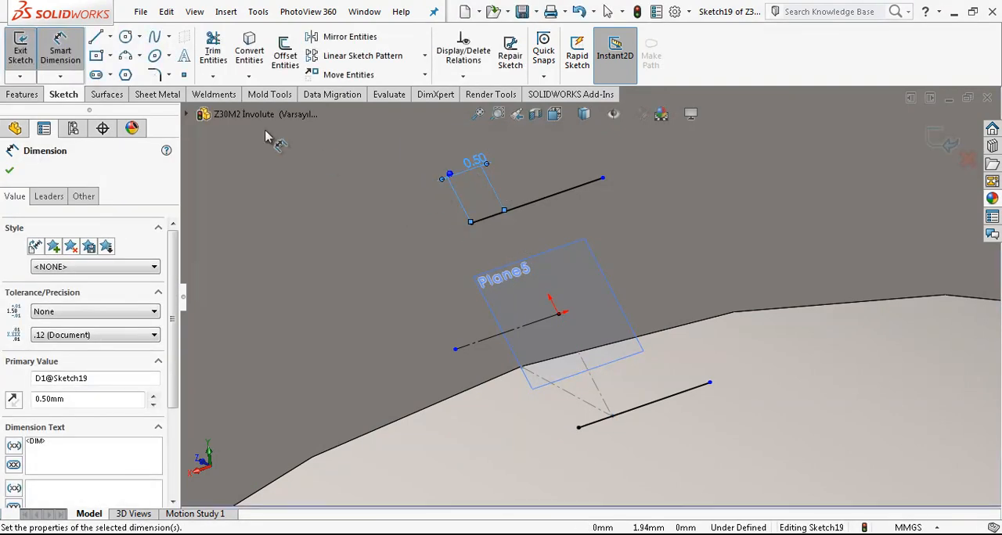
{"action": "key", "text": "Escape"}
Step: Sketch a three-point spline joining the outer ends of the two parallel lines and pull its middle point farther outward
{"action": "left_click", "coordinate": [153, 39]}
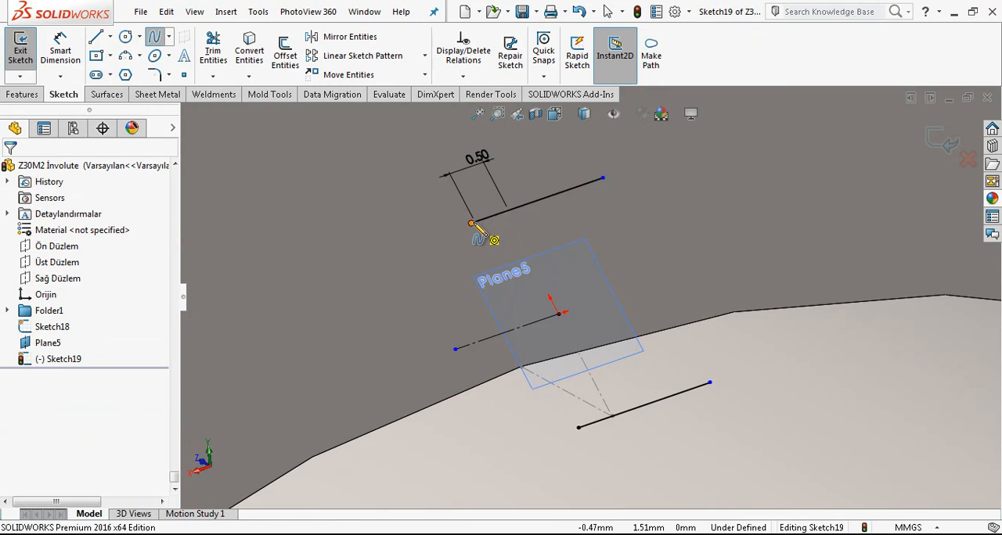
{"action": "left_click", "coordinate": [472, 225]}
{"action": "left_click", "coordinate": [432, 357]}
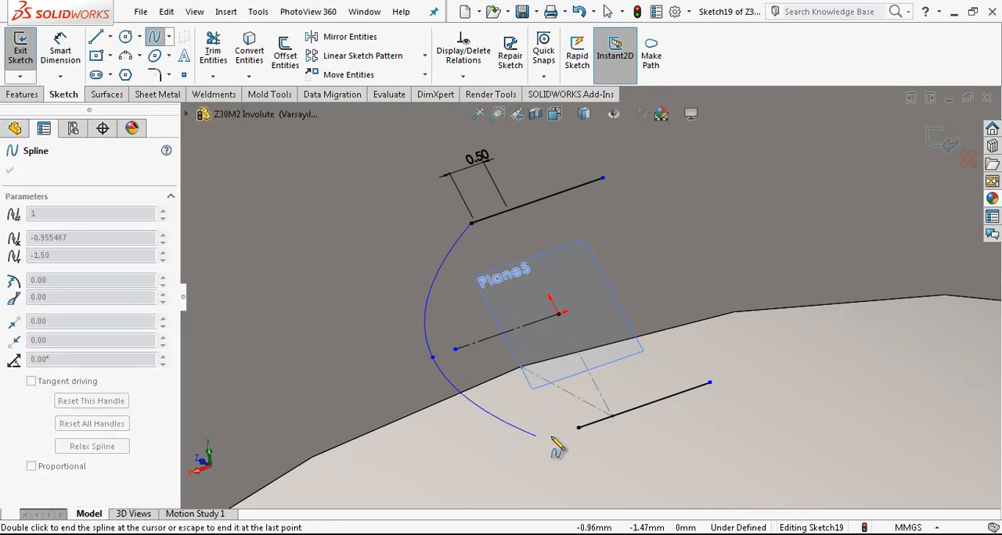
{"action": "key", "text": "Escape"}
{"action": "key", "text": "Escape"}
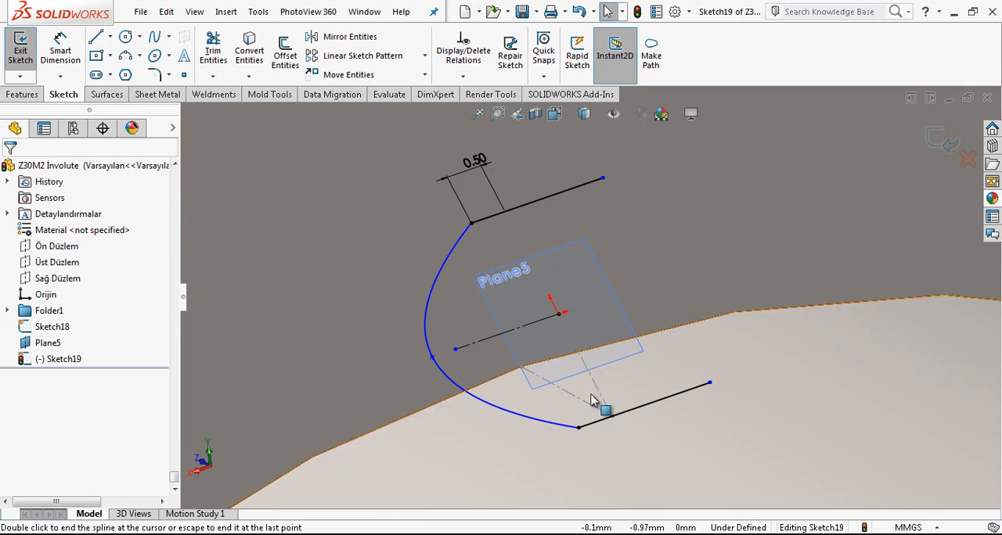
{"action": "left_click_drag", "start_coordinate": [432, 358], "coordinate": [409, 363]}
{"action": "key", "text": "Escape"}
Step: Make the spline tangent to the upper line and to the lower line
{"action": "left_click", "coordinate": [460, 242]}
{"action": "left_click", "coordinate": [491, 217], "text": "ctrl"}
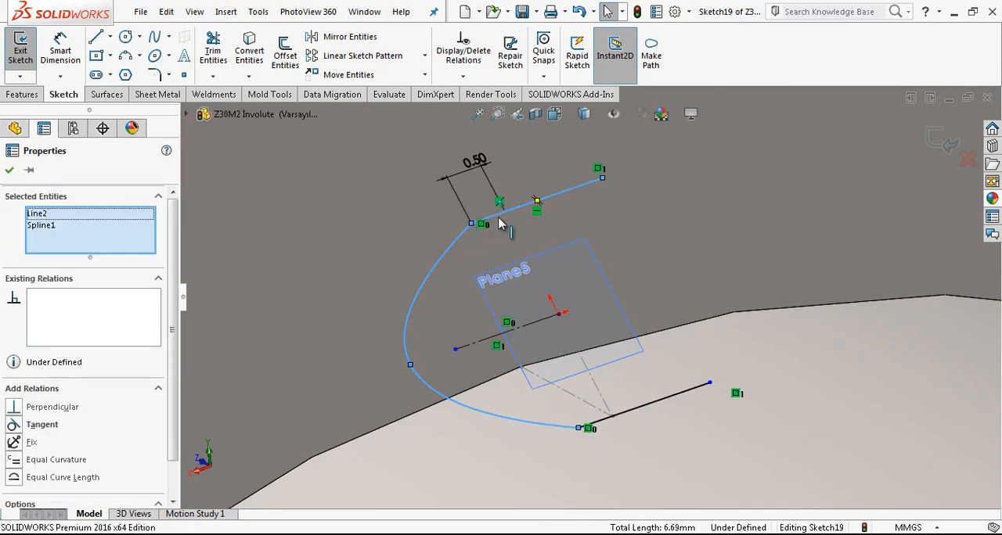
{"action": "left_click", "coordinate": [457, 254]}
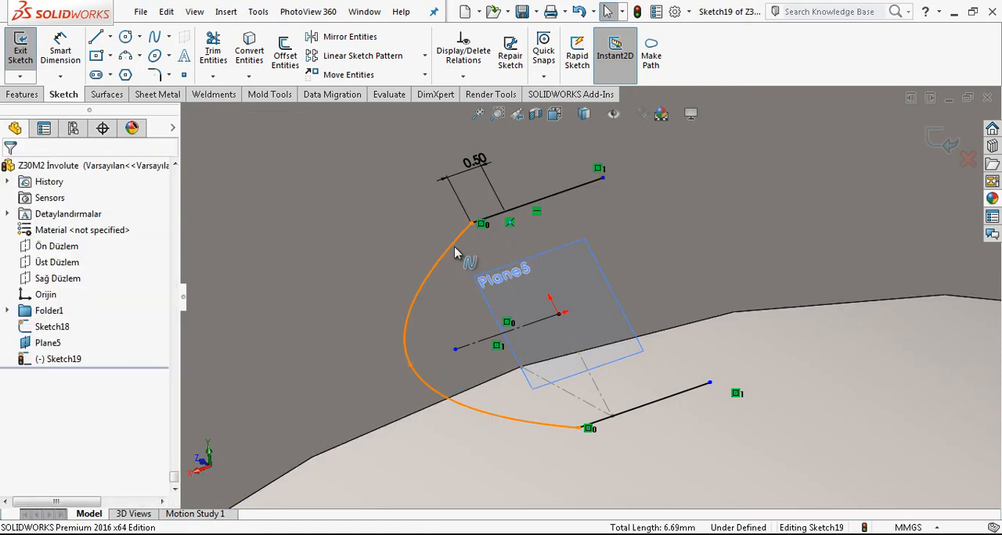
{"action": "left_click", "coordinate": [525, 213], "text": "ctrl"}
{"action": "left_click", "coordinate": [50, 432]}
{"action": "key", "text": "Escape"}
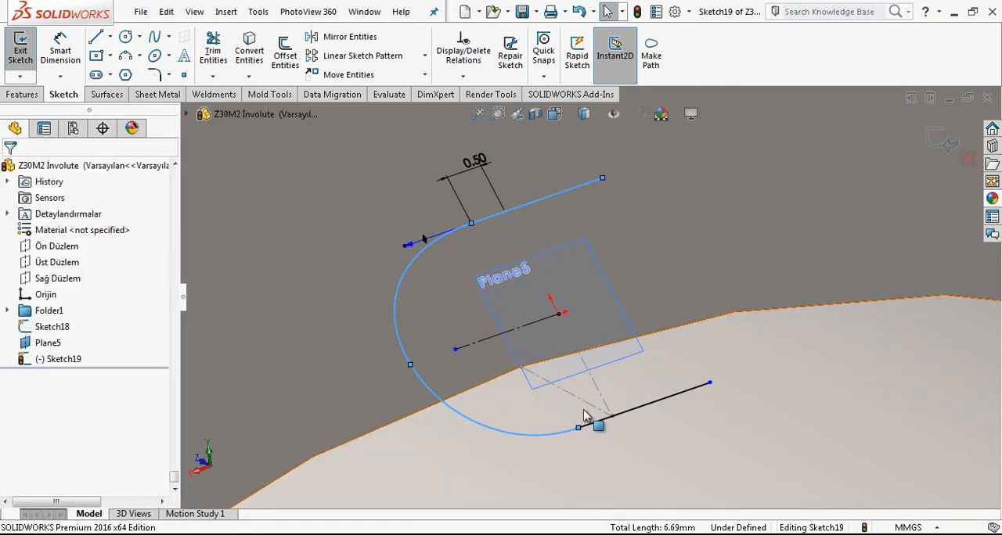
{"action": "left_click", "coordinate": [601, 425]}
{"action": "left_click", "coordinate": [540, 434], "text": "ctrl"}
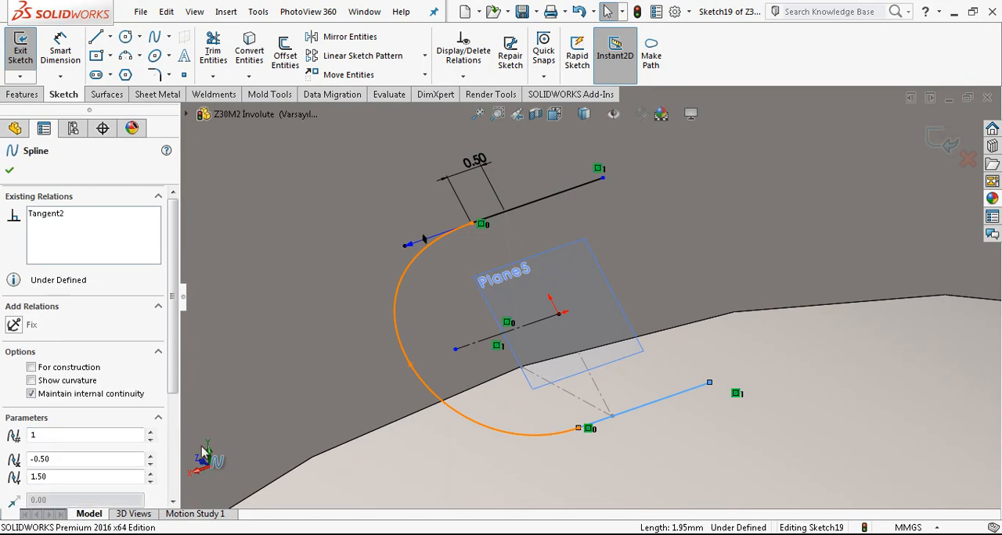
{"action": "left_click", "coordinate": [43, 427]}
{"action": "left_click", "coordinate": [224, 231]}
Step: Dimension the spline's middle point at 2.5 mm from the origin
{"action": "left_click", "coordinate": [60, 48]}
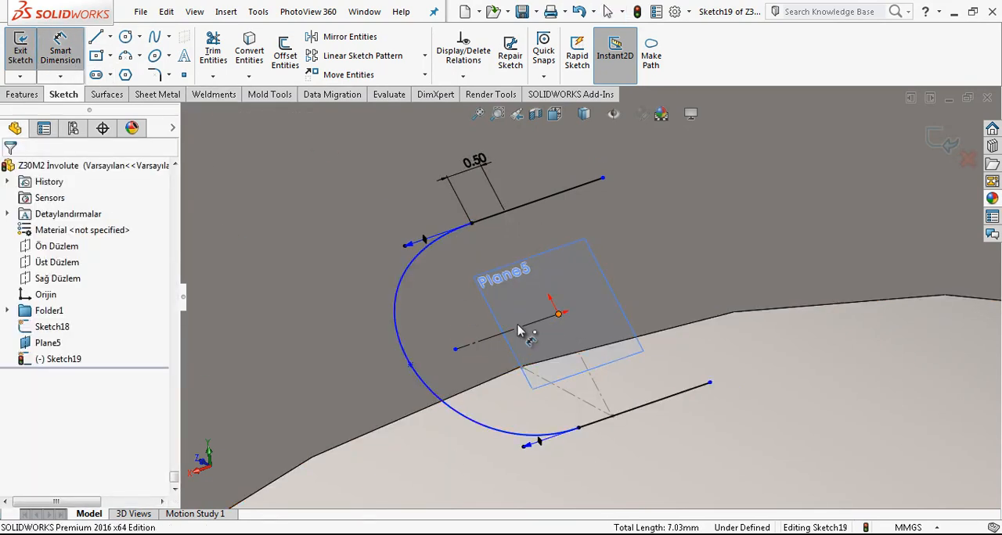
{"action": "left_click", "coordinate": [558, 314]}
{"action": "left_click", "coordinate": [410, 365]}
{"action": "left_click", "coordinate": [372, 195]}
{"action": "type", "text": "2.5"}
{"action": "key", "text": "Return"}
{"action": "key", "text": "Escape"}
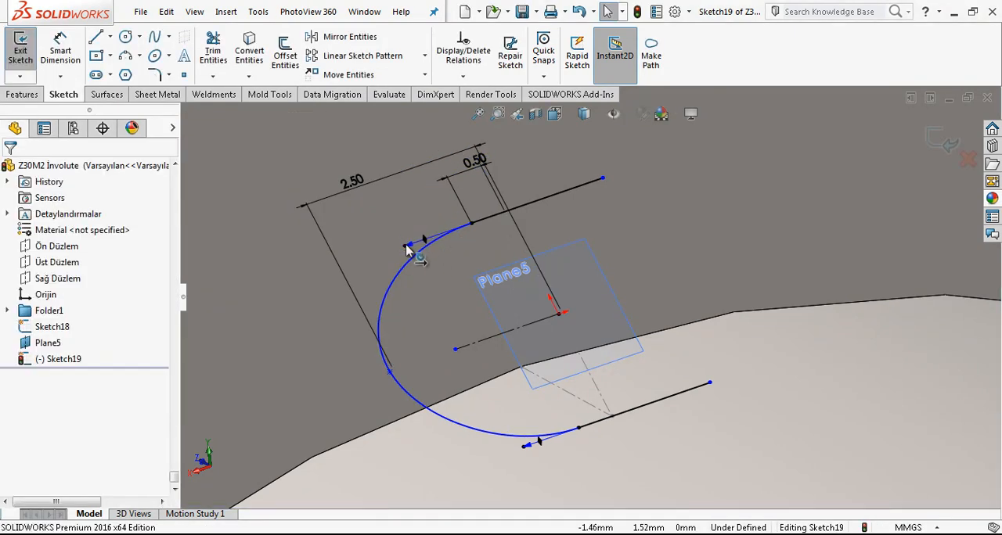
Step: Dimension the tangent handles at both ends of the spline with a value of 2
{"action": "left_click", "coordinate": [406, 249]}
{"action": "left_click", "coordinate": [61, 49]}
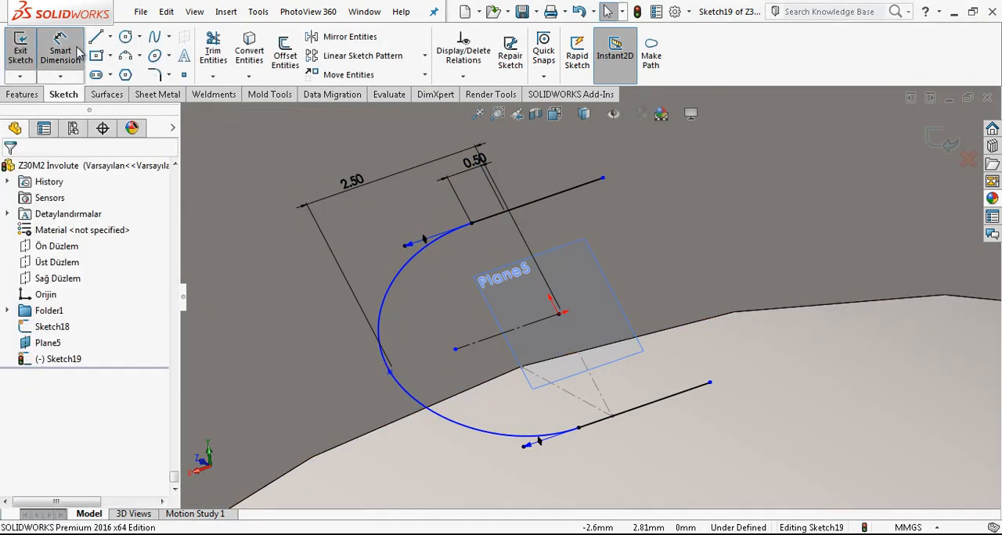
{"action": "left_click", "coordinate": [401, 248]}
{"action": "left_click", "coordinate": [385, 232]}
{"action": "key", "text": "Return"}
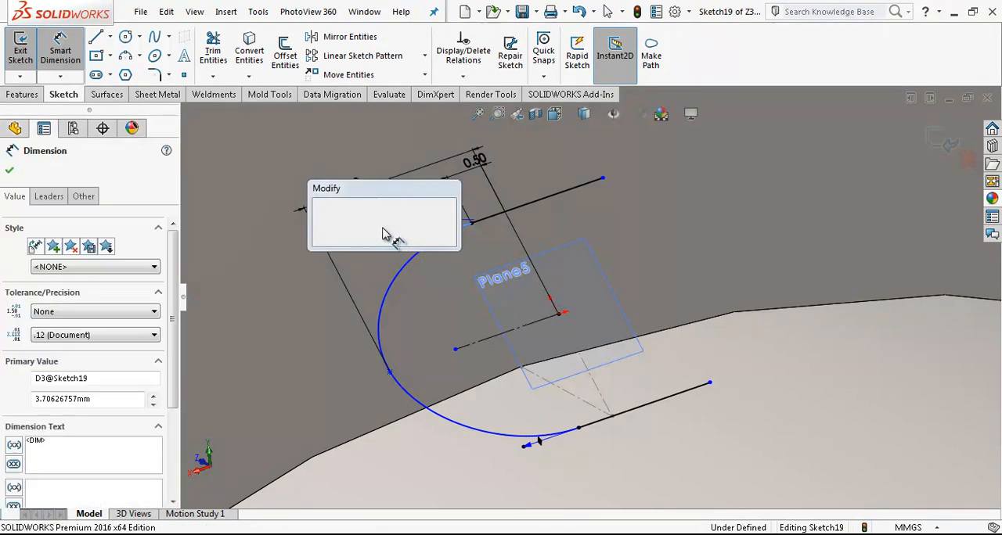
{"action": "left_click", "coordinate": [528, 460]}
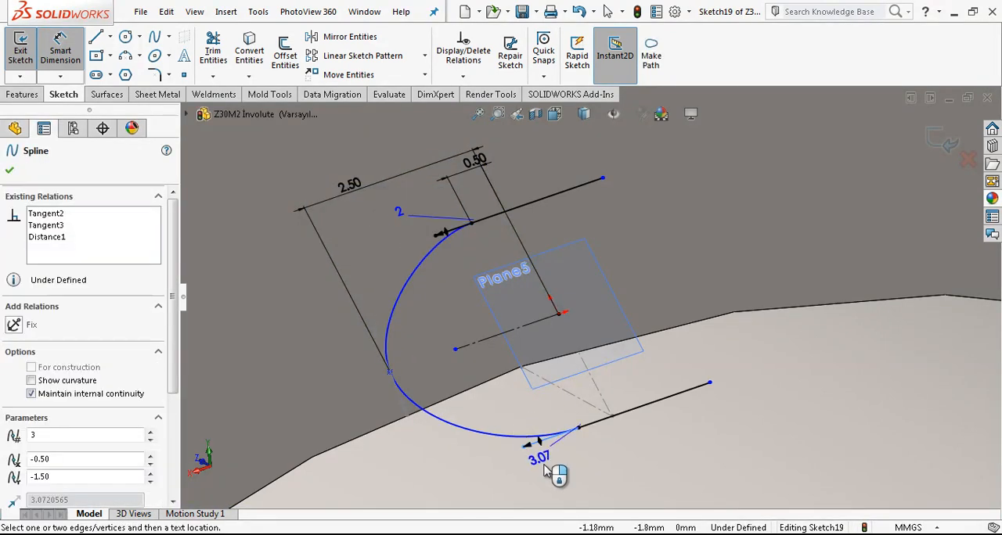
{"action": "left_click", "coordinate": [552, 468]}
{"action": "key", "text": "Return"}
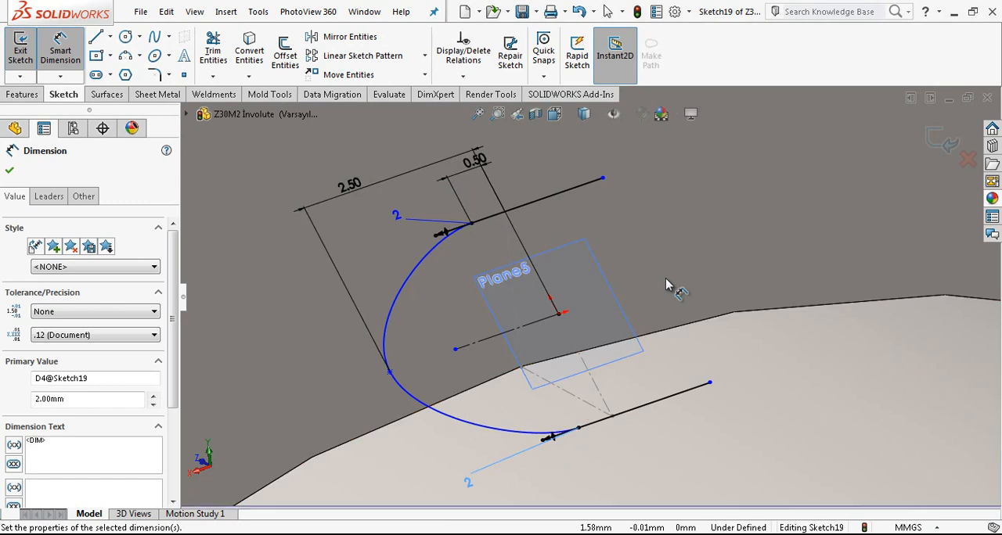
Step: Close the profile with a line joining the free ends of the upper and lower lines
{"action": "scroll", "coordinate": [665, 279], "scroll_direction": "up", "scroll_amount": 2}
{"action": "key", "text": "Escape"}
{"action": "key", "text": "l"}
{"action": "left_click", "coordinate": [599, 216]}
{"action": "left_click", "coordinate": [671, 356]}
{"action": "key", "text": "Escape"}
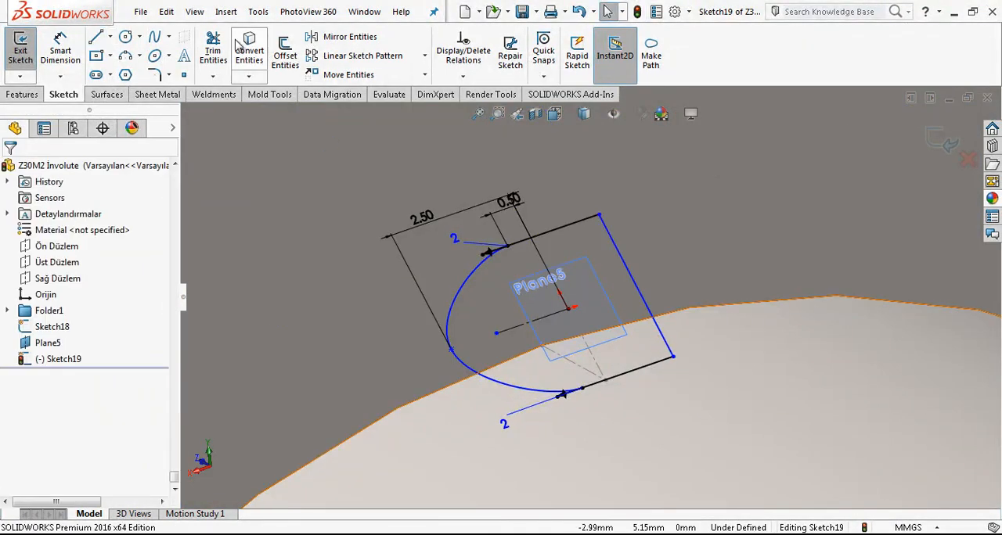
Step: Dimension the upper line's length at 2 mm and close the sketch
{"action": "left_click", "coordinate": [61, 51]}
{"action": "left_click", "coordinate": [591, 219]}
{"action": "left_click", "coordinate": [570, 202]}
{"action": "type", "text": "2"}
{"action": "key", "text": "Return"}
{"action": "key", "text": "Escape"}
{"action": "scroll", "coordinate": [604, 350], "scroll_direction": "up", "scroll_amount": 3}
{"action": "mouse_move", "coordinate": [608, 350]}
{"action": "middle_mouse_down"}
{"action": "mouse_move", "coordinate": [531, 392]}
{"action": "mouse_move", "coordinate": [590, 403]}
{"action": "middle_mouse_up"}
{"action": "scroll", "coordinate": [615, 231], "scroll_direction": "down", "scroll_amount": 3}
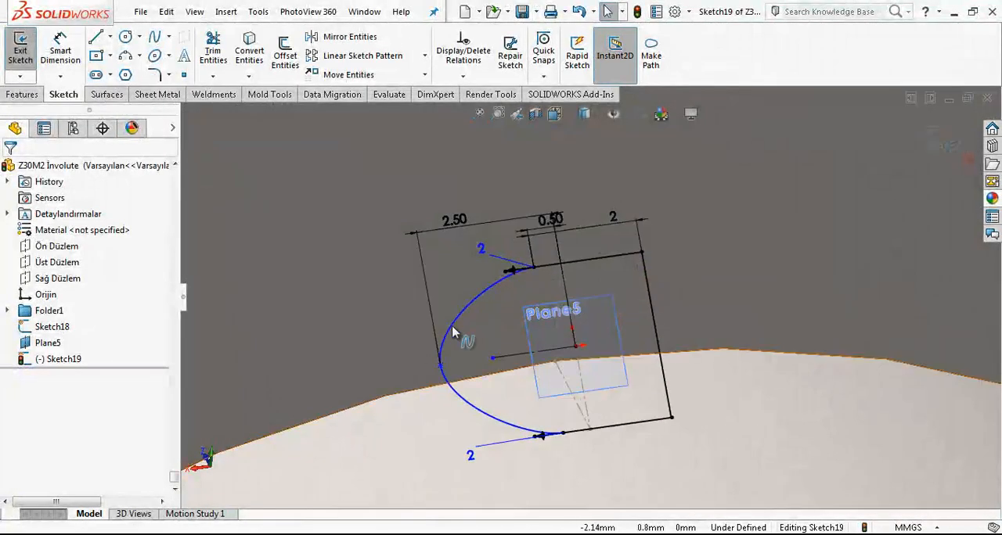
{"action": "left_click", "coordinate": [941, 141]}
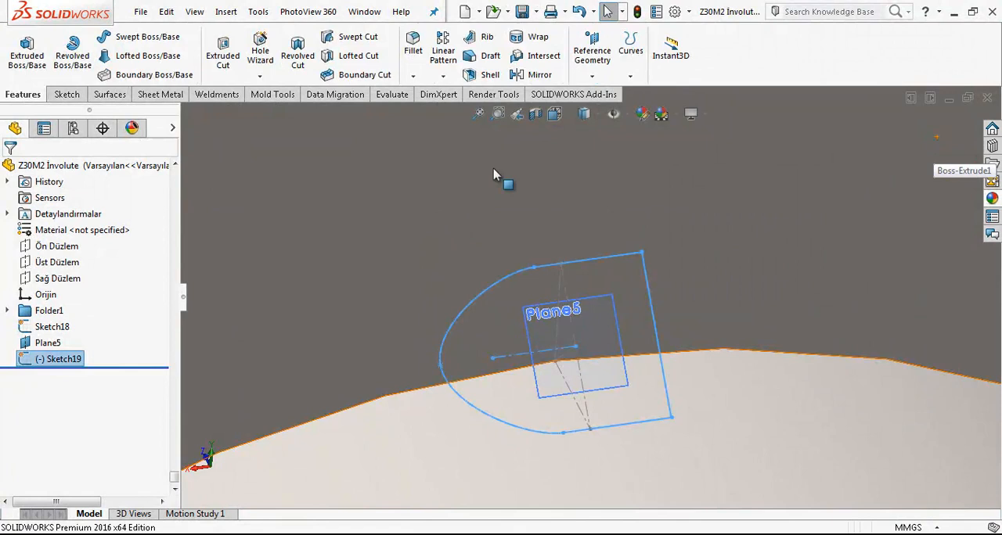
Step: Extrude the profile as a separate, unmerged body, blind 0.75 mm in the first direction and 2 mm in the second
{"action": "left_click", "coordinate": [29, 47]}
{"action": "type", "text": "0.75"}
{"action": "key", "text": "Return"}
{"action": "scroll", "coordinate": [479, 300], "scroll_direction": "up", "scroll_amount": 1}
{"action": "middle_click_drag", "start_coordinate": [479, 300], "coordinate": [692, 361]}
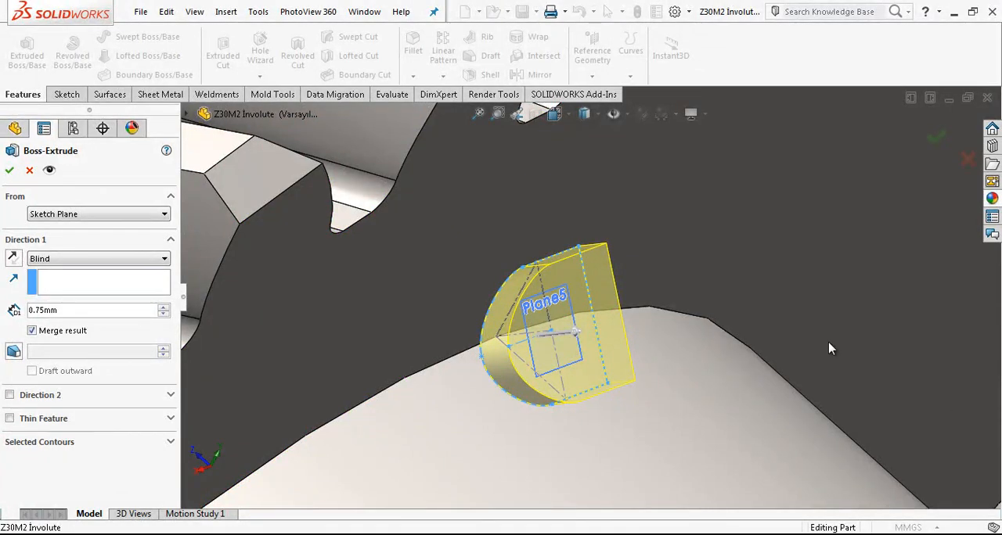
{"action": "left_click", "coordinate": [9, 396]}
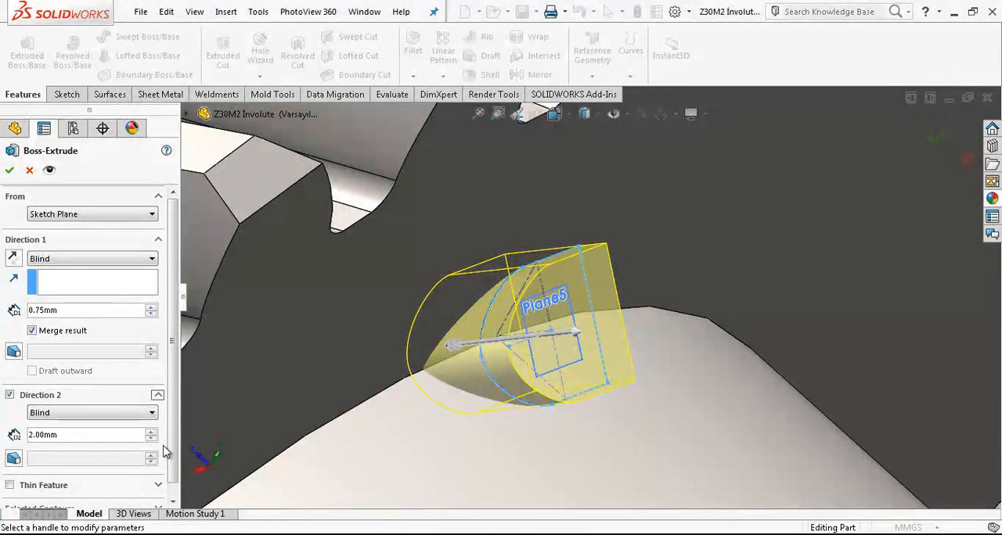
{"action": "scroll", "coordinate": [90, 383], "scroll_direction": "down", "scroll_amount": 1}
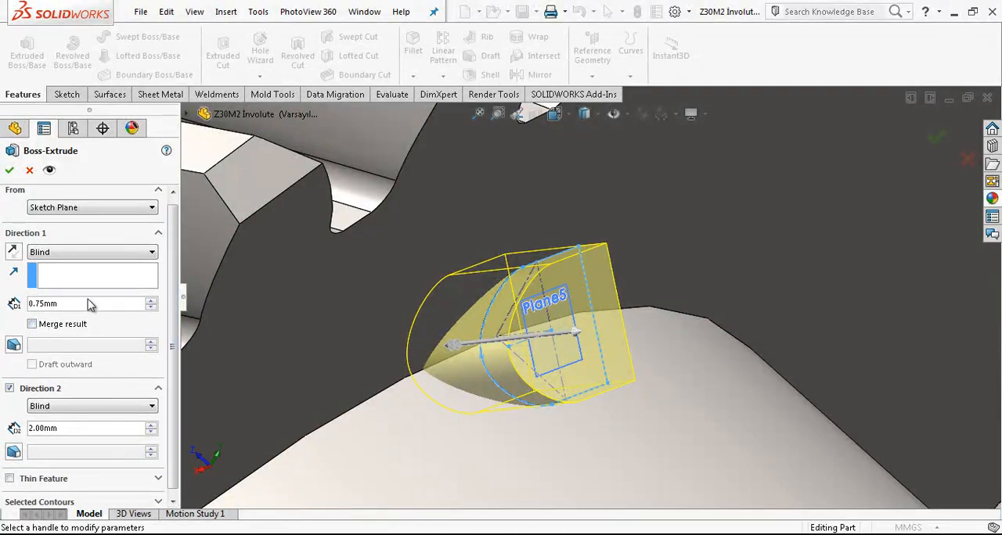
{"action": "left_click", "coordinate": [11, 172]}
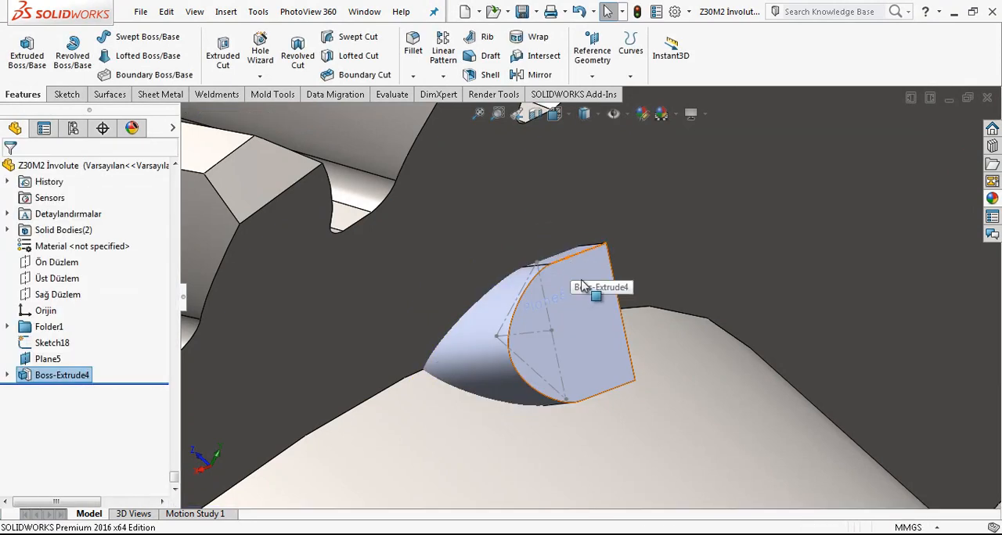
{"action": "scroll", "coordinate": [579, 258], "scroll_direction": "up", "scroll_amount": 5}
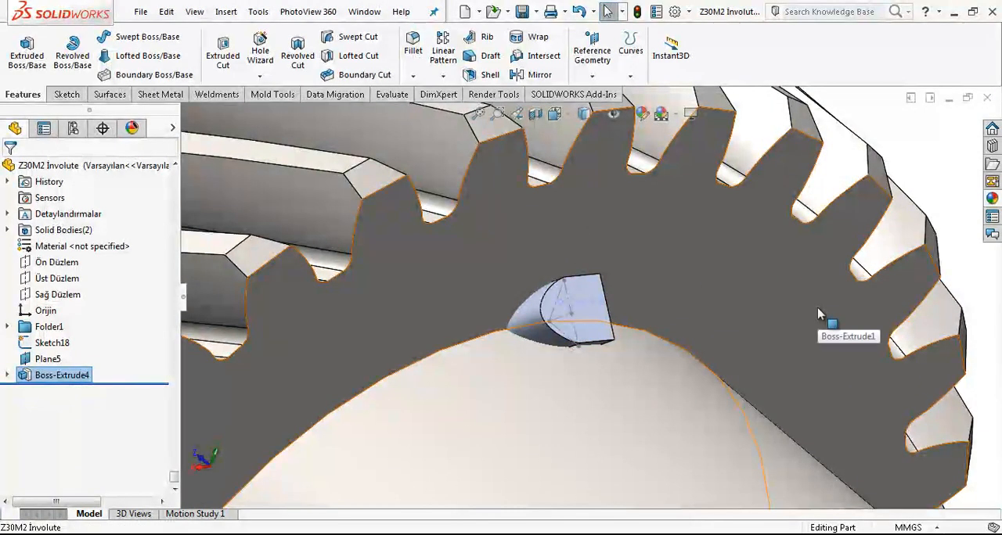
{"action": "scroll", "coordinate": [688, 284], "scroll_direction": "down", "scroll_amount": 5}
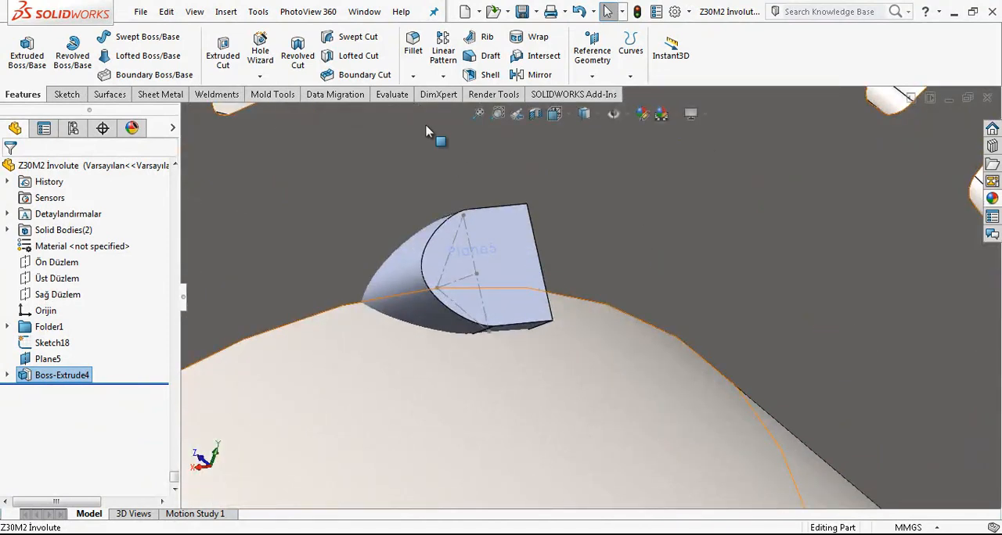
Step: Fillet the curved outer edge of the extruded bead body with a 0.5 mm radius, using tangent propagation
{"action": "left_click", "coordinate": [413, 47]}
{"action": "left_click", "coordinate": [435, 244]}
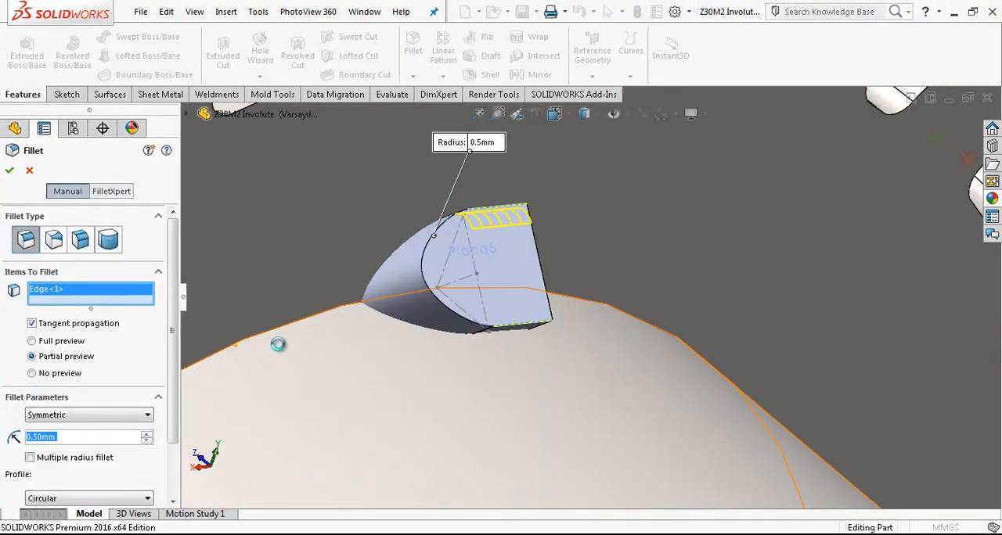
{"action": "key", "text": "Return"}
{"action": "scroll", "coordinate": [493, 300], "scroll_direction": "up", "scroll_amount": 1}
{"action": "mouse_move", "coordinate": [494, 299]}
{"action": "middle_mouse_down"}
{"action": "mouse_move", "coordinate": [516, 295]}
{"action": "mouse_move", "coordinate": [498, 309]}
{"action": "middle_mouse_up"}
{"action": "scroll", "coordinate": [497, 313], "scroll_direction": "down", "scroll_amount": 3}
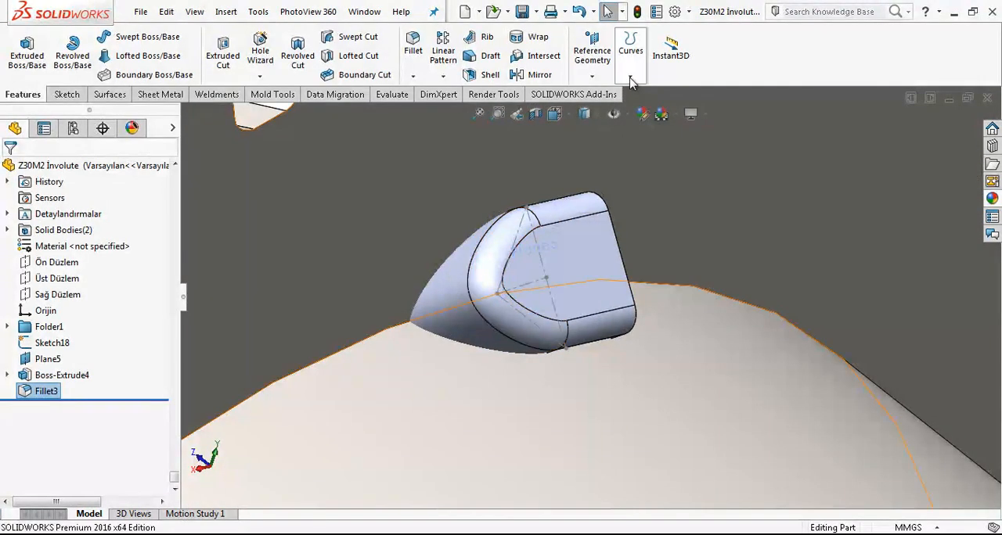
Step: Create a reference axis along the 3 mm construction line running lengthwise through the bead profile
{"action": "left_click", "coordinate": [593, 52]}
{"action": "left_click", "coordinate": [619, 107]}
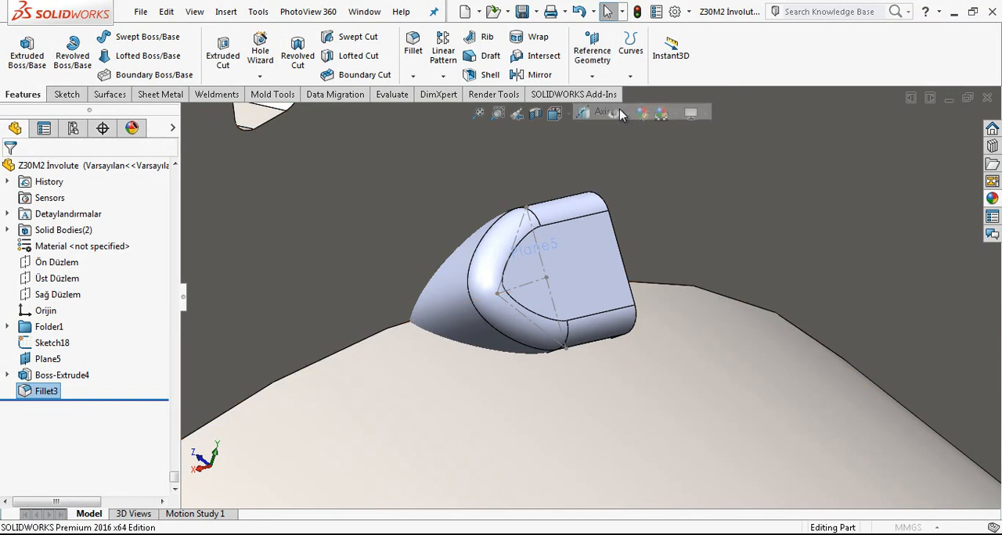
{"action": "left_click", "coordinate": [543, 265]}
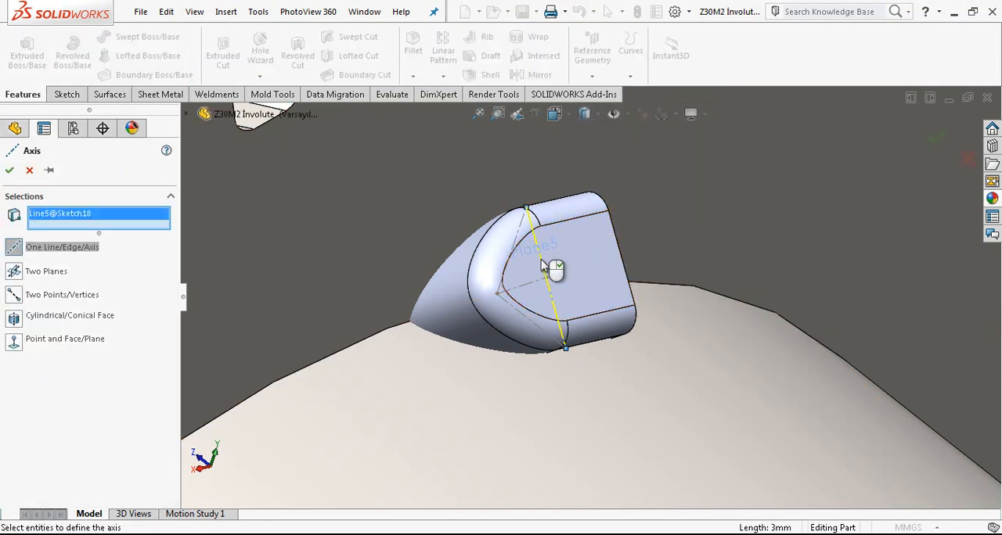
{"action": "right_click", "coordinate": [553, 266]}
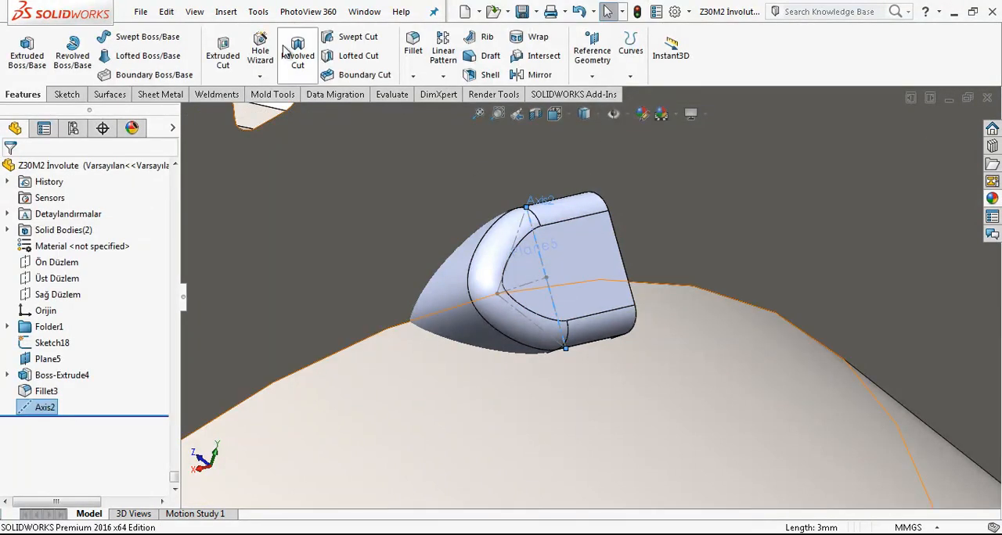
Step: Rotate the filleted bead body by -15° about the 3 mm construction line using Move/Copy Body
{"action": "left_click", "coordinate": [252, 13]}
{"action": "mouse_move", "coordinate": [225, 13]}
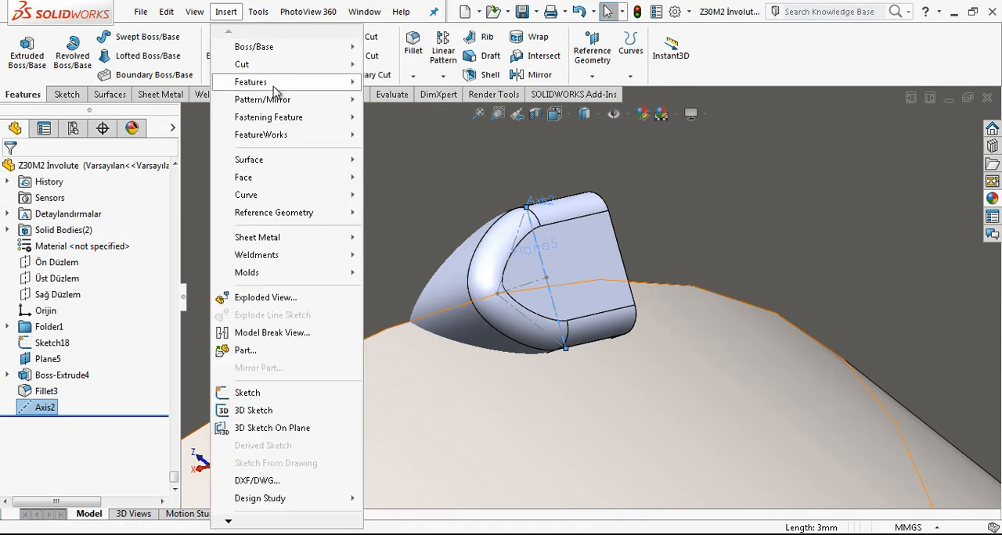
{"action": "mouse_move", "coordinate": [290, 82]}
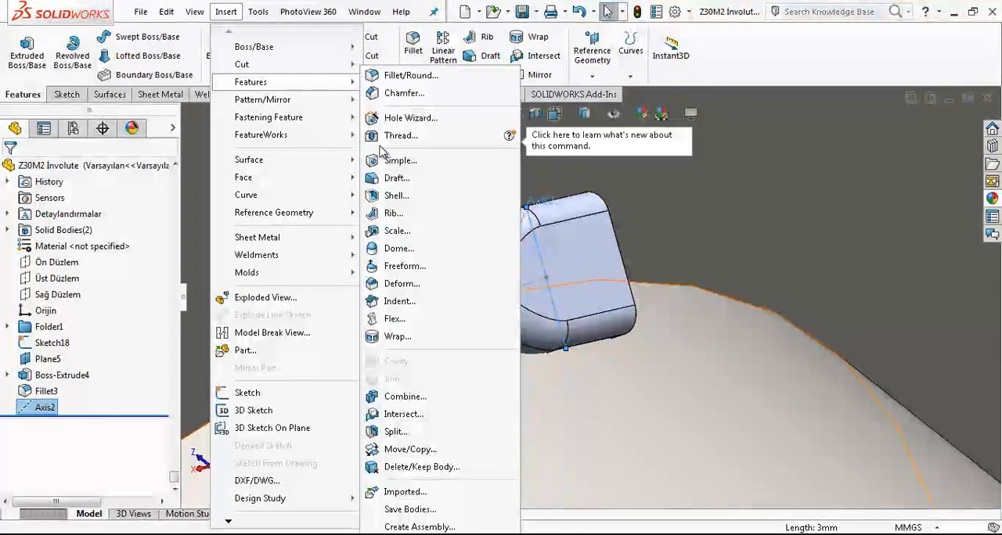
{"action": "left_click", "coordinate": [410, 450]}
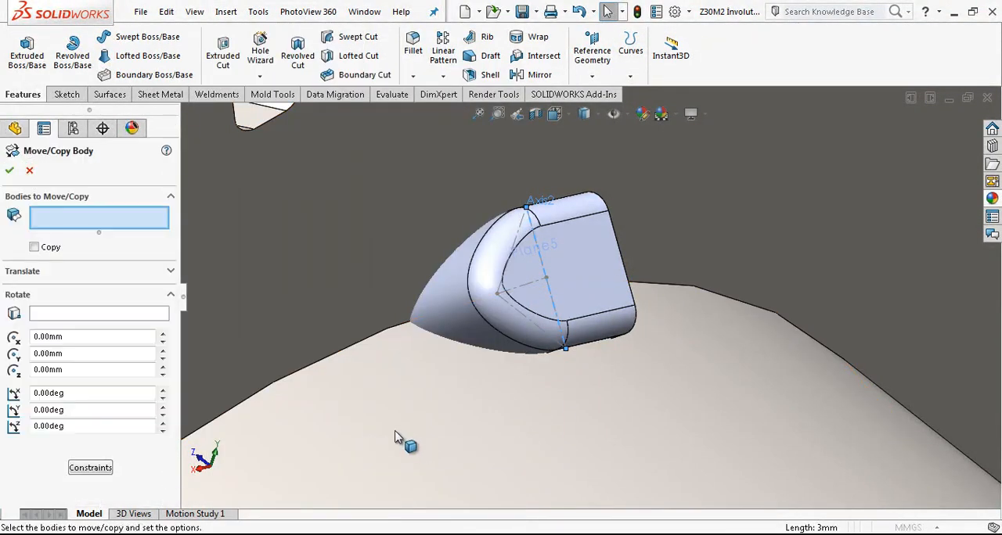
{"action": "left_click", "coordinate": [88, 314]}
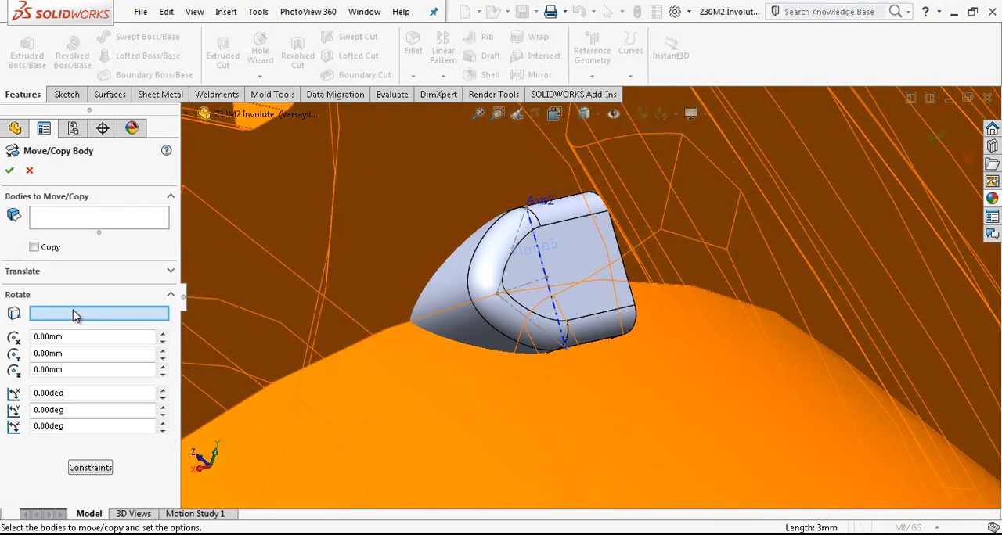
{"action": "left_click", "coordinate": [536, 243]}
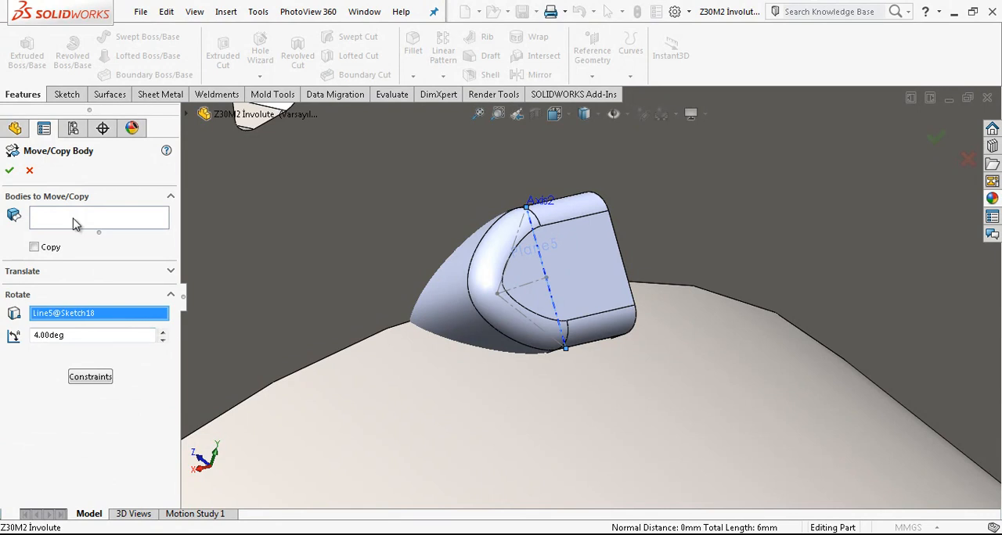
{"action": "left_click", "coordinate": [75, 226]}
{"action": "left_click", "coordinate": [463, 314]}
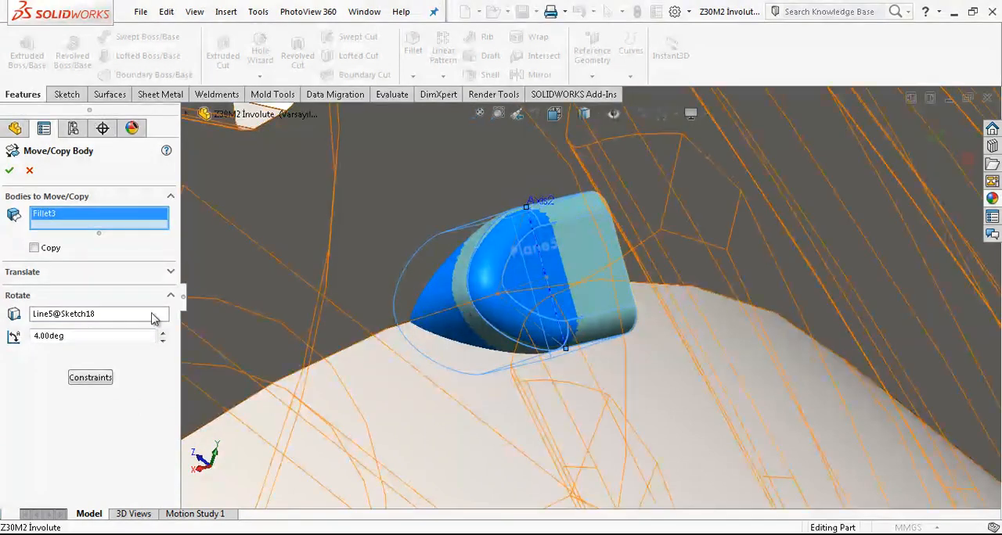
{"action": "left_click", "coordinate": [163, 341]}
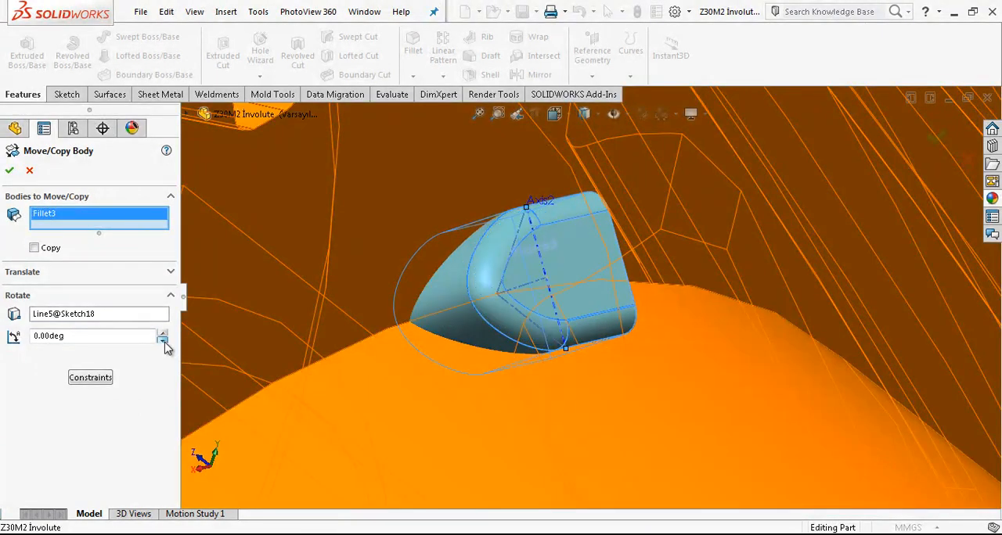
{"action": "left_click", "coordinate": [162, 341]}
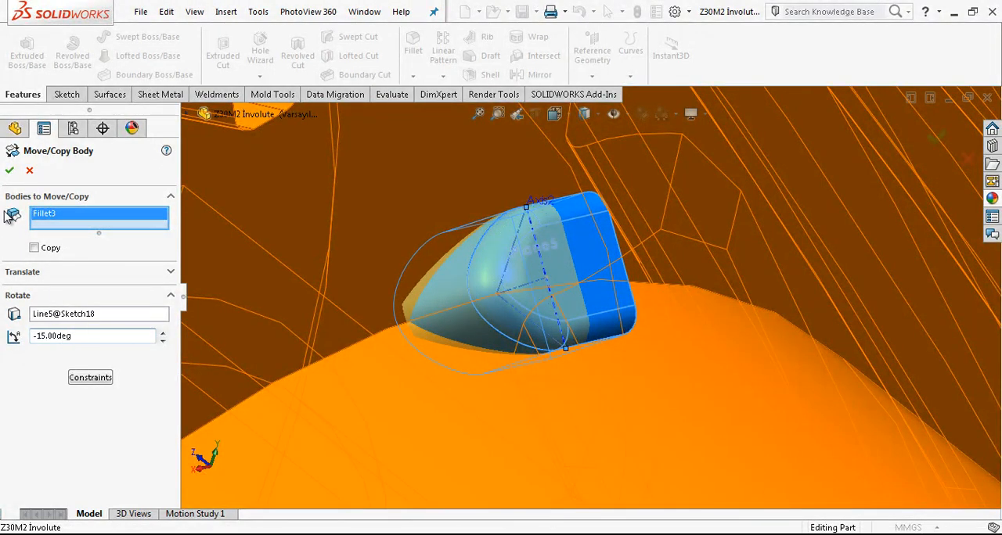
{"action": "left_click", "coordinate": [6, 169]}
Step: Edit the bead's extrusion and set its second-direction blind depth to 2.5 mm
{"action": "scroll", "coordinate": [537, 295], "scroll_direction": "up", "scroll_amount": 4}
{"action": "mouse_move", "coordinate": [537, 295]}
{"action": "middle_mouse_down"}
{"action": "mouse_move", "coordinate": [548, 286]}
{"action": "mouse_move", "coordinate": [530, 291]}
{"action": "middle_mouse_up"}
{"action": "scroll", "coordinate": [529, 291], "scroll_direction": "down", "scroll_amount": 5}
{"action": "left_click", "coordinate": [526, 310]}
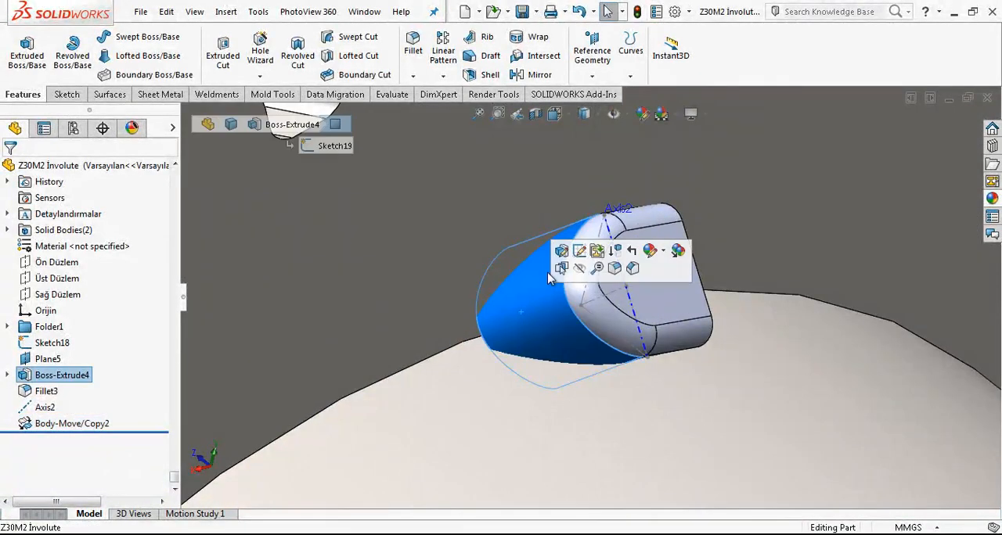
{"action": "left_click", "coordinate": [562, 252]}
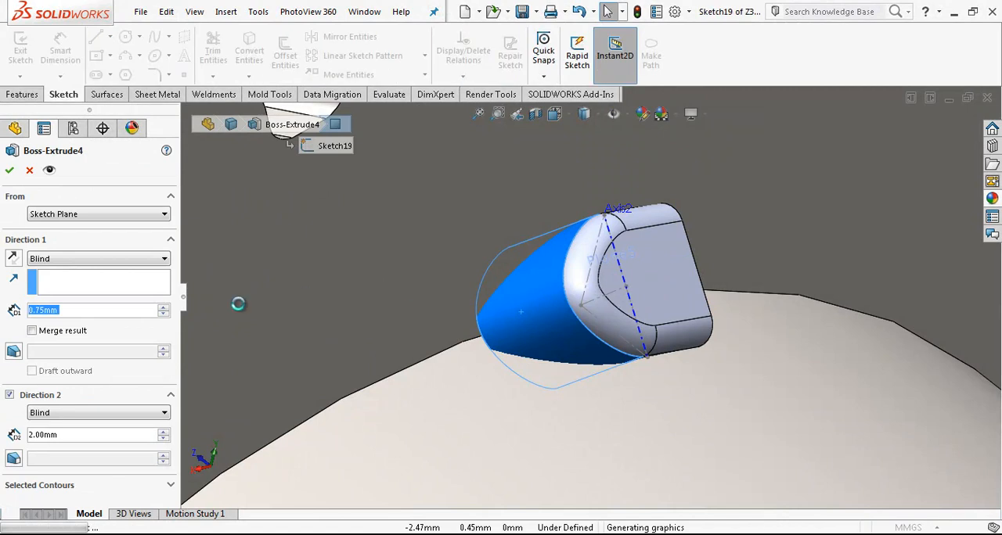
{"action": "left_click_drag", "start_coordinate": [70, 434], "coordinate": [14, 435]}
{"action": "type", "text": "2,5"}
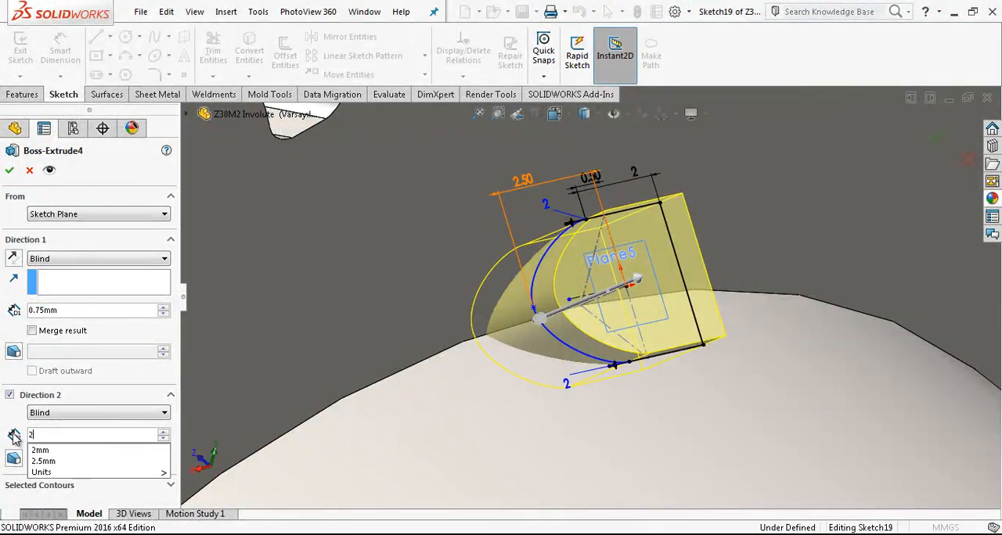
{"action": "key", "text": "Return"}
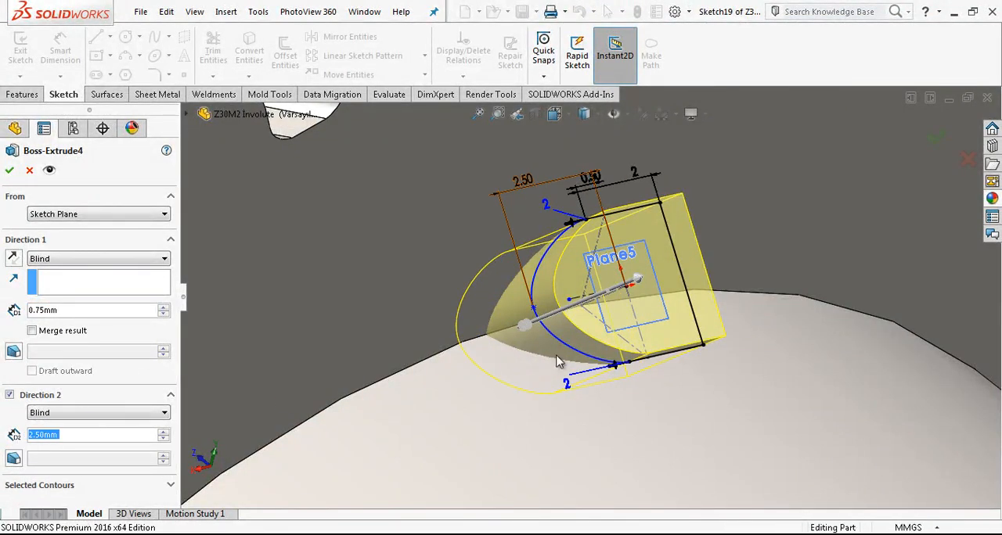
{"action": "key", "text": "Return"}
{"action": "scroll", "coordinate": [559, 361], "scroll_direction": "up", "scroll_amount": 5}
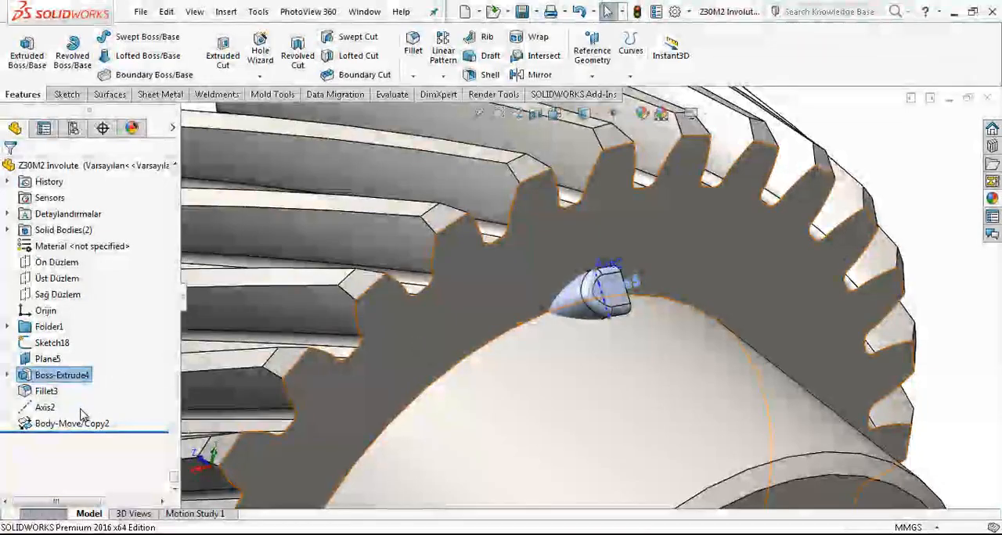
Step: Start a circular pattern that repeats bodies instead of features, with the rotated bead body as the one to pattern
{"action": "left_click", "coordinate": [70, 424]}
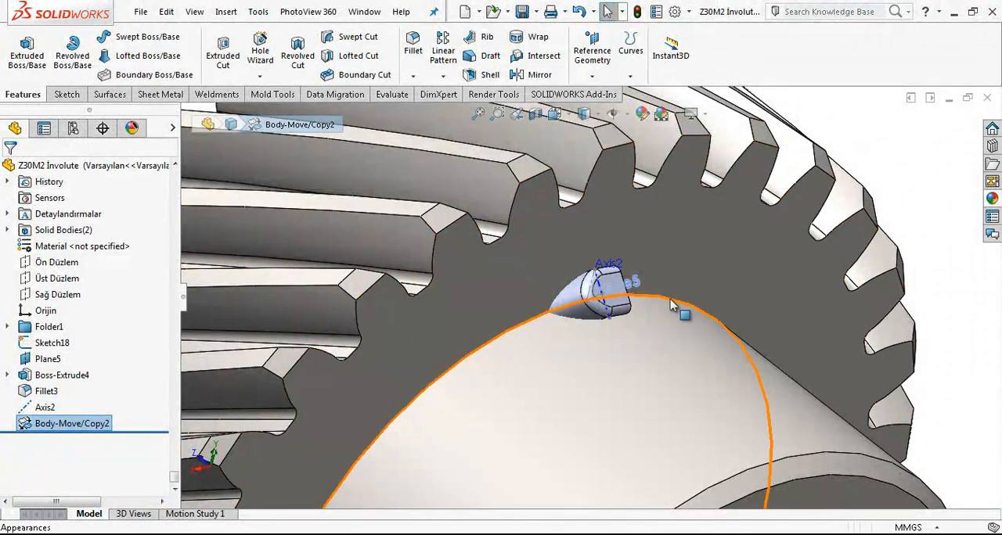
{"action": "scroll", "coordinate": [606, 297], "scroll_direction": "down", "scroll_amount": 5}
{"action": "left_click", "coordinate": [527, 290]}
{"action": "left_click", "coordinate": [451, 79]}
{"action": "left_click", "coordinate": [470, 110]}
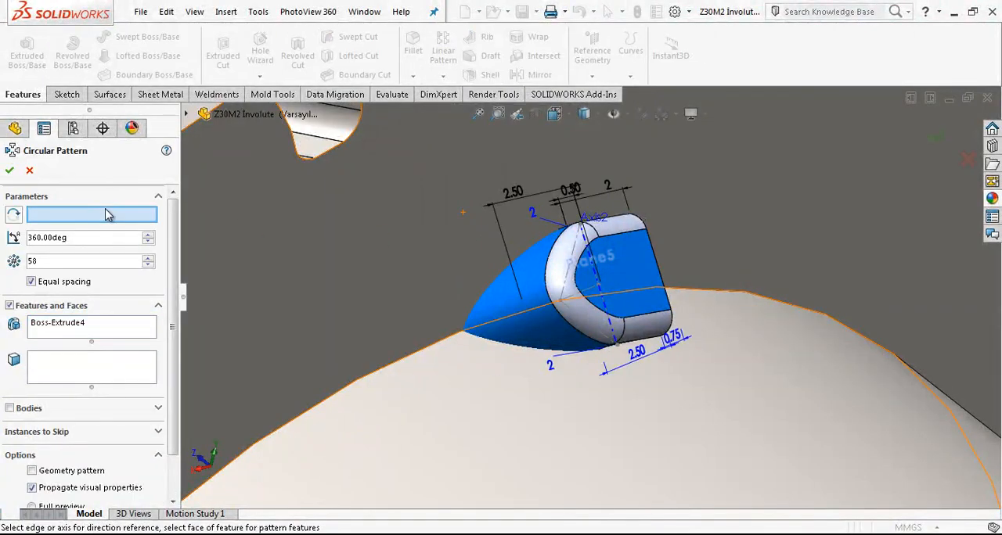
{"action": "left_click", "coordinate": [36, 309]}
{"action": "left_click", "coordinate": [28, 329]}
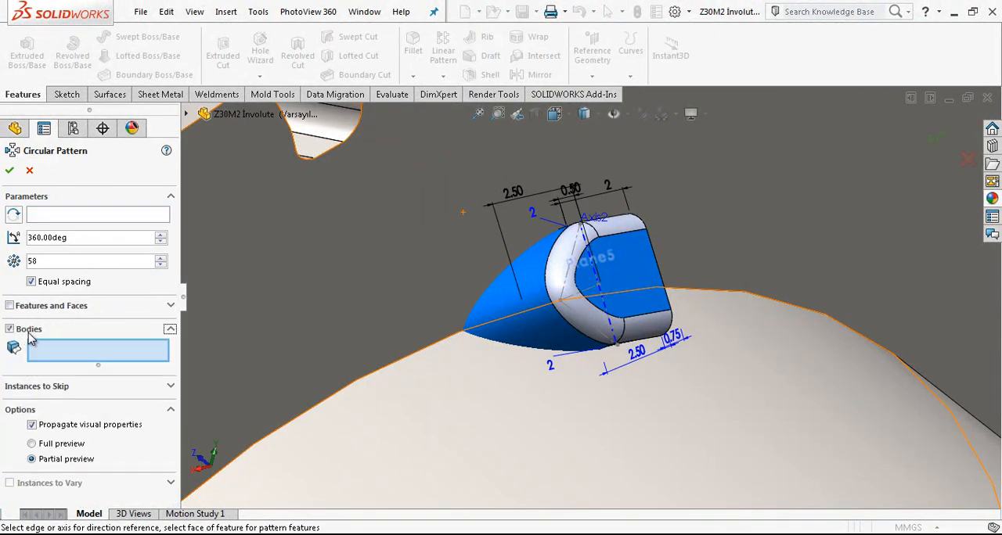
{"action": "left_click", "coordinate": [489, 317]}
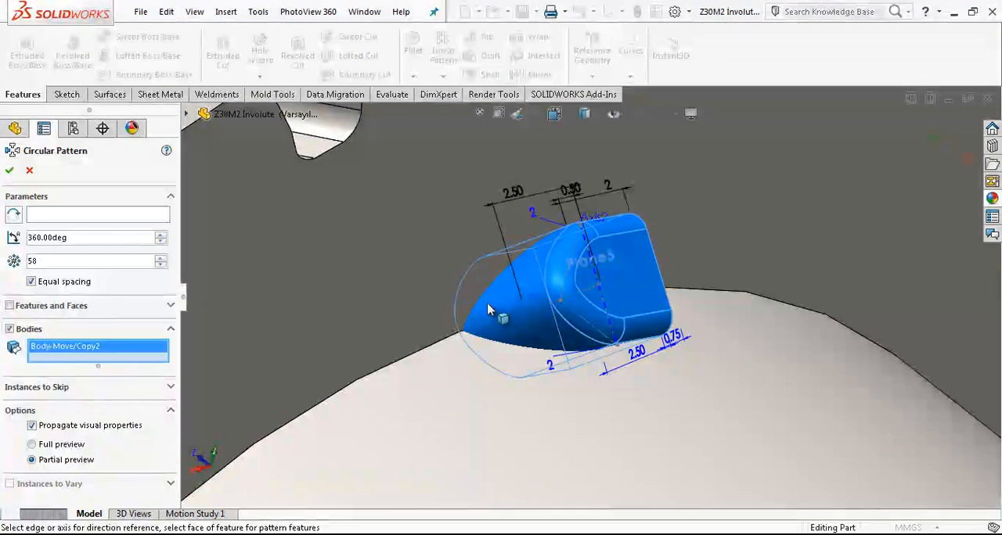
Step: Pattern the bead around the hub's circular end edge with 70 equally spaced instances over 360°
{"action": "left_click", "coordinate": [116, 214]}
{"action": "scroll", "coordinate": [472, 297], "scroll_direction": "up", "scroll_amount": 8}
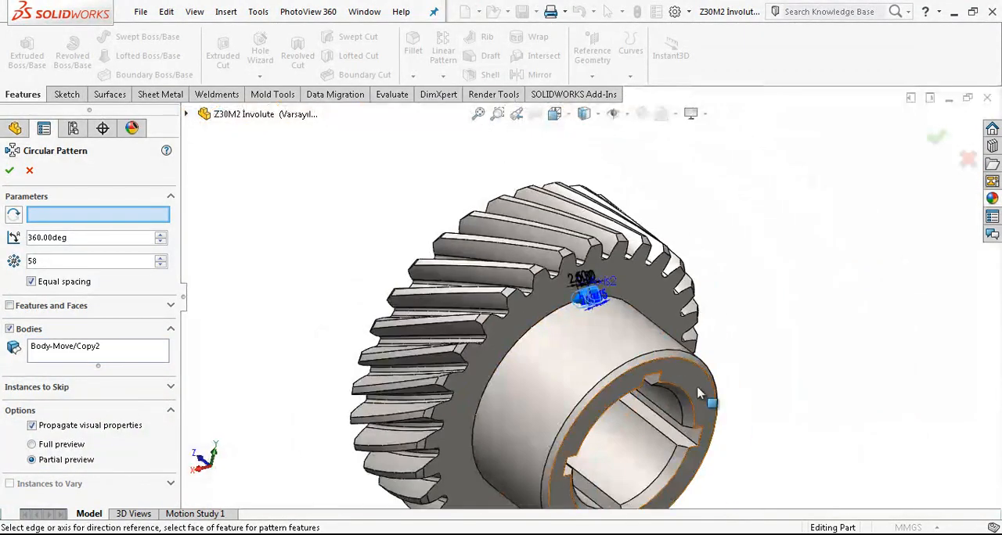
{"action": "left_click", "coordinate": [674, 362]}
{"action": "scroll", "coordinate": [574, 280], "scroll_direction": "down", "scroll_amount": 3}
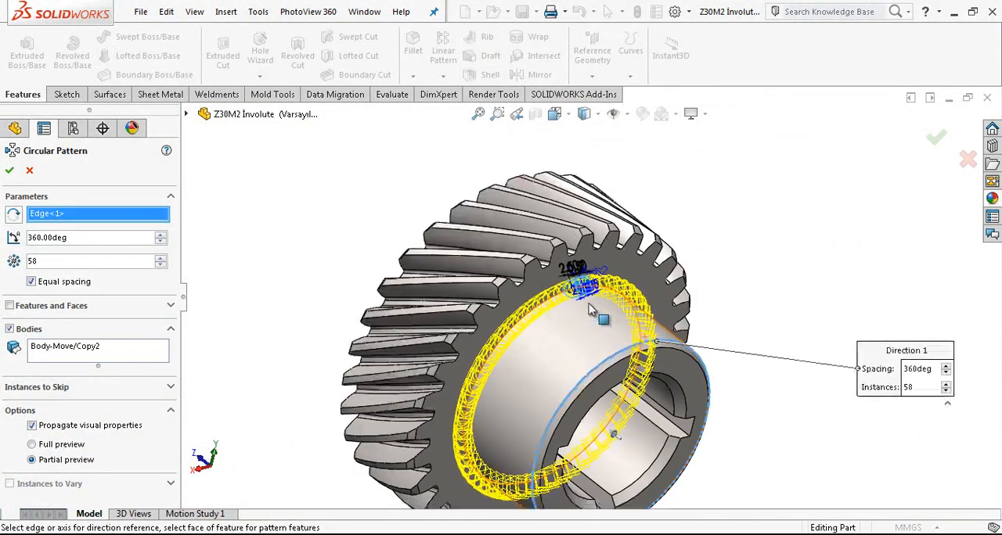
{"action": "scroll", "coordinate": [574, 280], "scroll_direction": "down", "scroll_amount": 8}
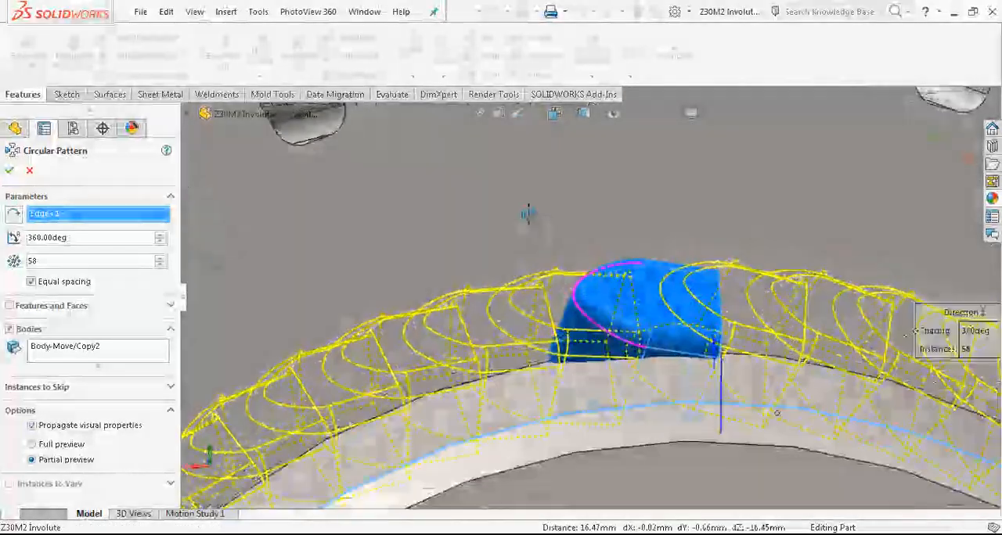
{"action": "scroll", "coordinate": [555, 227], "scroll_direction": "up", "scroll_amount": 3}
{"action": "type", "text": "70"}
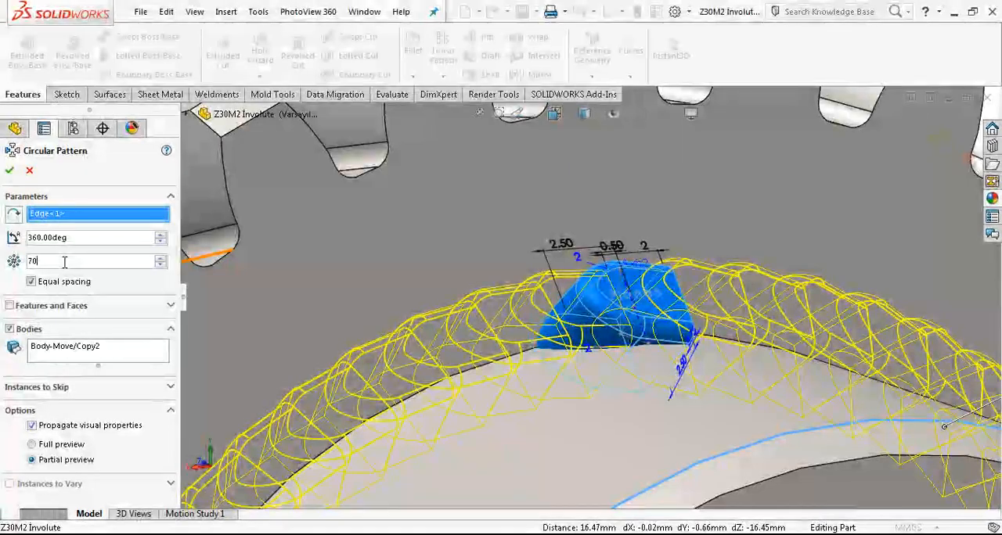
{"action": "scroll", "coordinate": [636, 307], "scroll_direction": "up", "scroll_amount": 5}
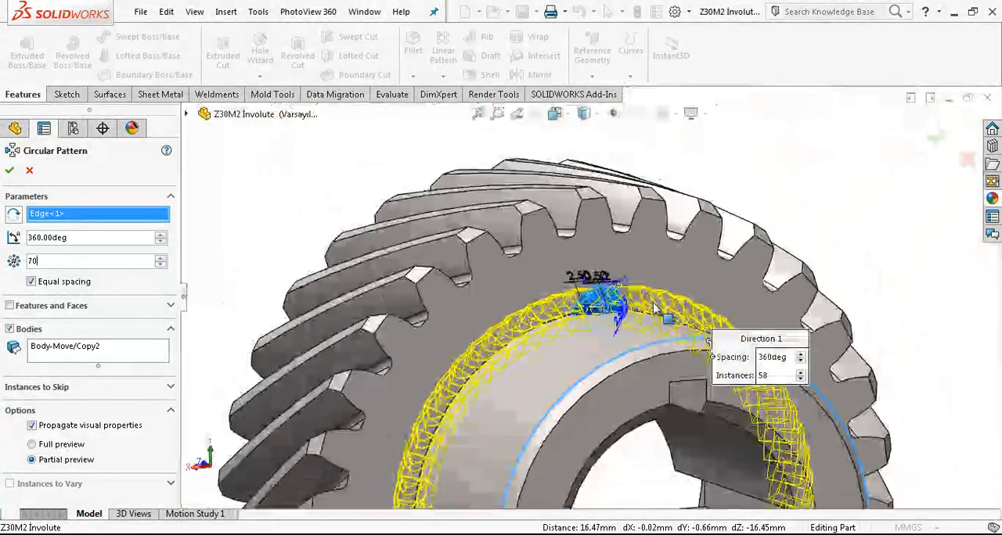
{"action": "scroll", "coordinate": [654, 310], "scroll_direction": "down", "scroll_amount": 3}
{"action": "scroll", "coordinate": [626, 297], "scroll_direction": "up", "scroll_amount": 2}
{"action": "left_click", "coordinate": [9, 170]}
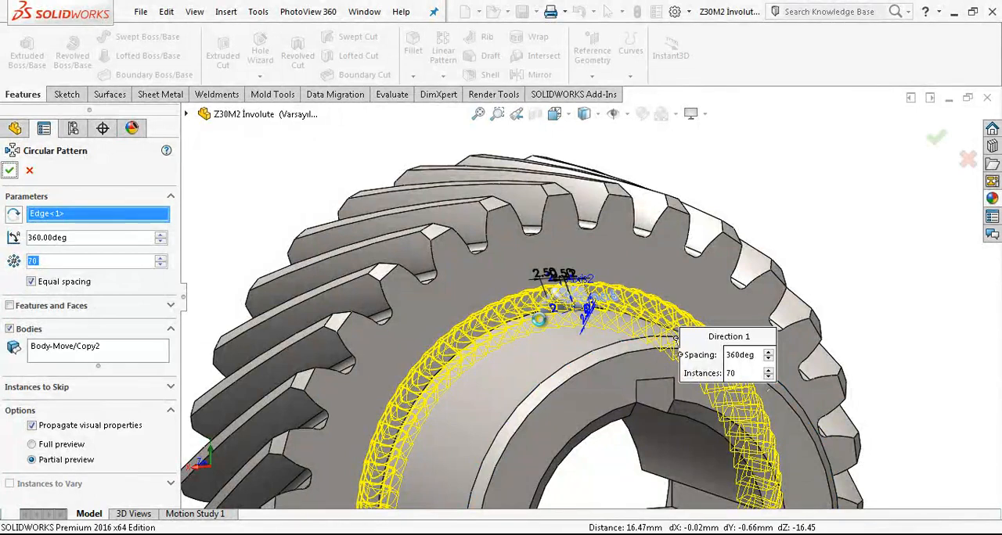
Step: Select the circularly patterned bead bodies among the solid bodies and combine them into one body with the Add operation
{"action": "scroll", "coordinate": [563, 312], "scroll_direction": "down", "scroll_amount": 4}
{"action": "middle_click_drag", "start_coordinate": [581, 299], "coordinate": [615, 315]}
{"action": "scroll", "coordinate": [597, 321], "scroll_direction": "up", "scroll_amount": 2}
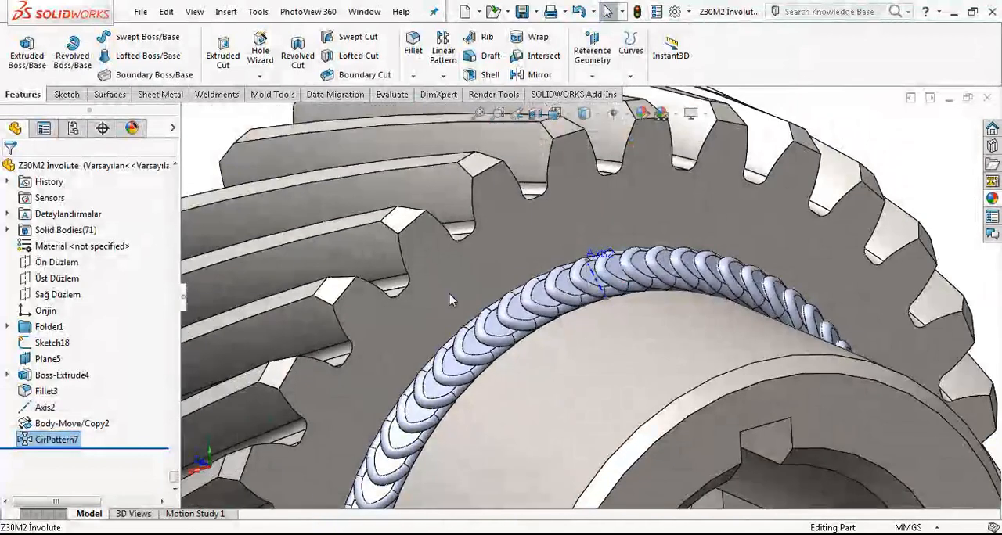
{"action": "left_click", "coordinate": [7, 229]}
{"action": "left_click", "coordinate": [98, 278]}
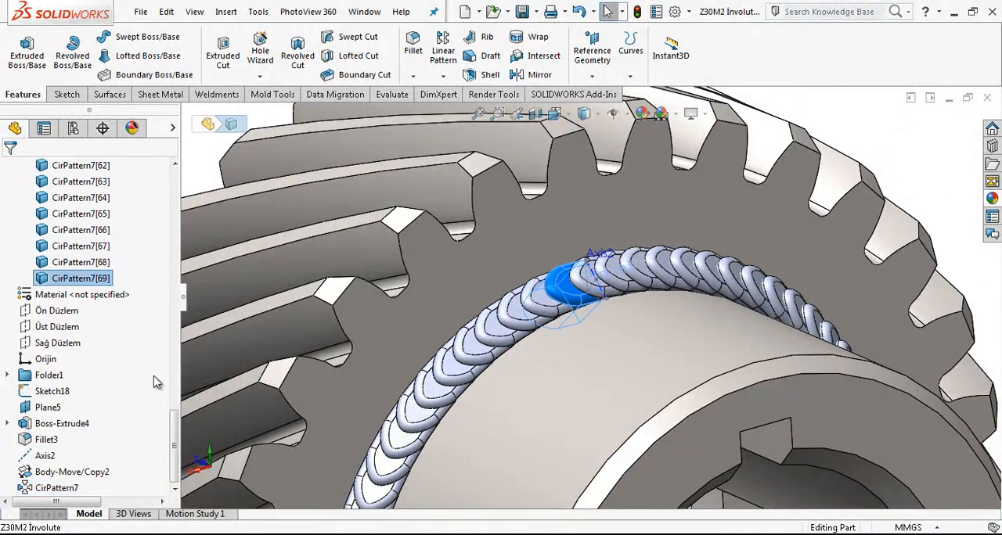
{"action": "left_click_drag", "start_coordinate": [179, 438], "coordinate": [180, 202]}
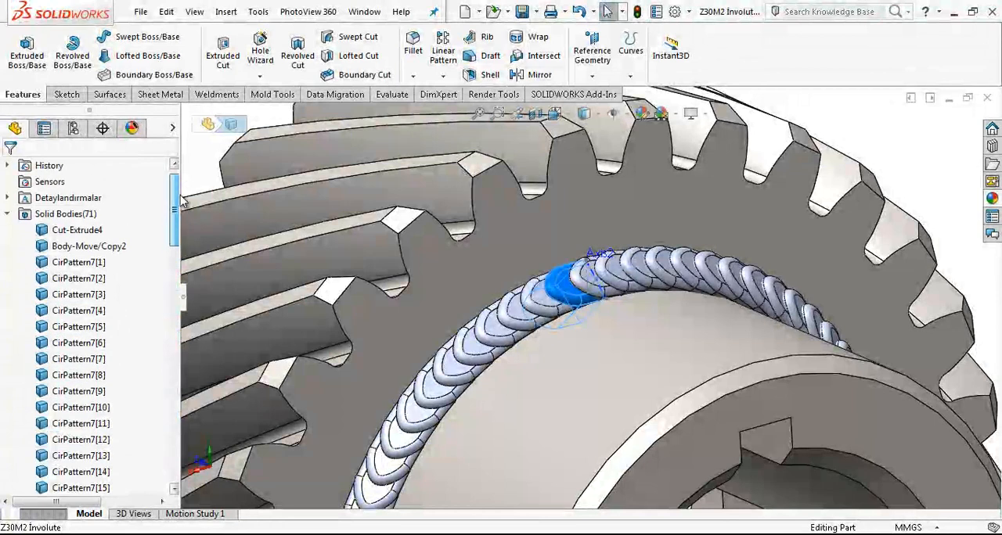
{"action": "left_click", "coordinate": [86, 265], "text": "shift"}
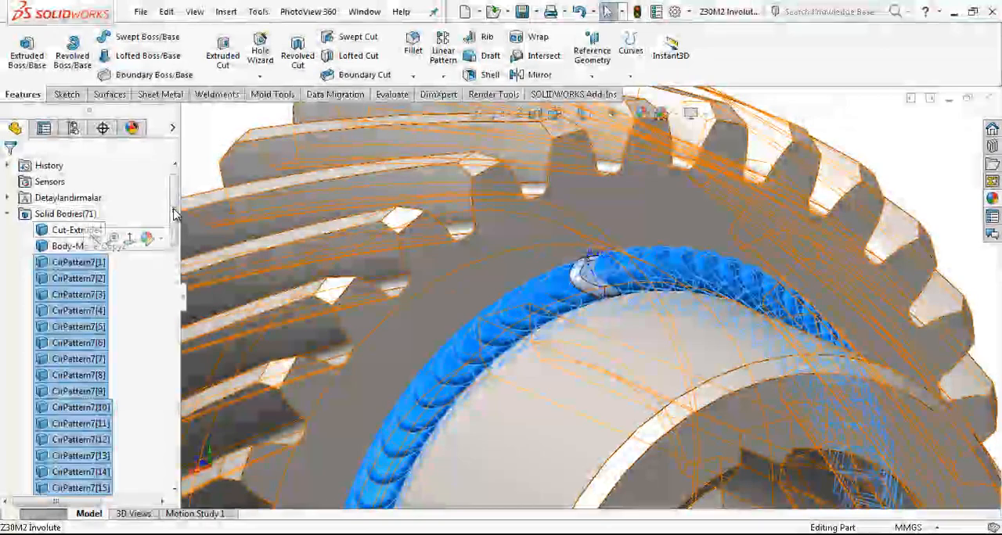
{"action": "left_click", "coordinate": [256, 13]}
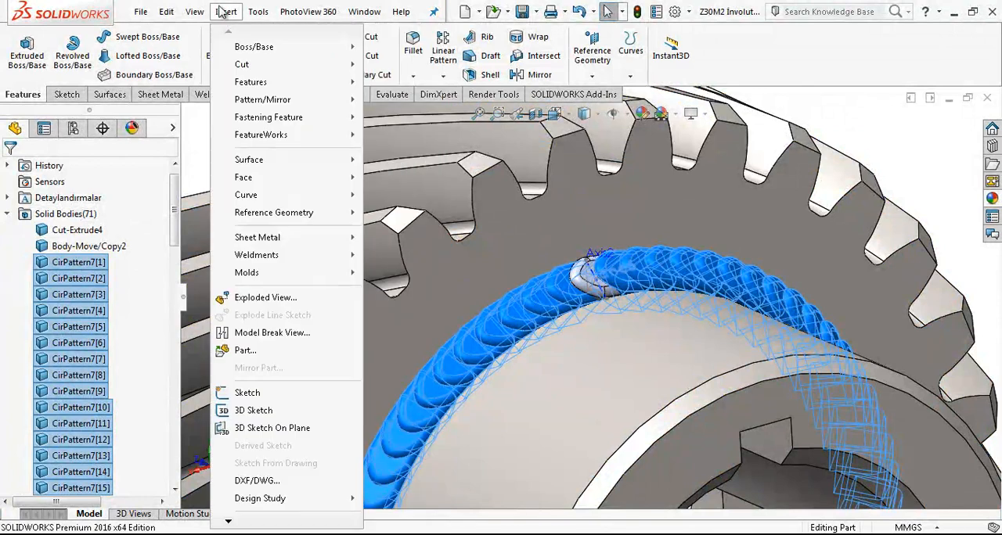
{"action": "mouse_move", "coordinate": [227, 13]}
{"action": "mouse_move", "coordinate": [261, 84]}
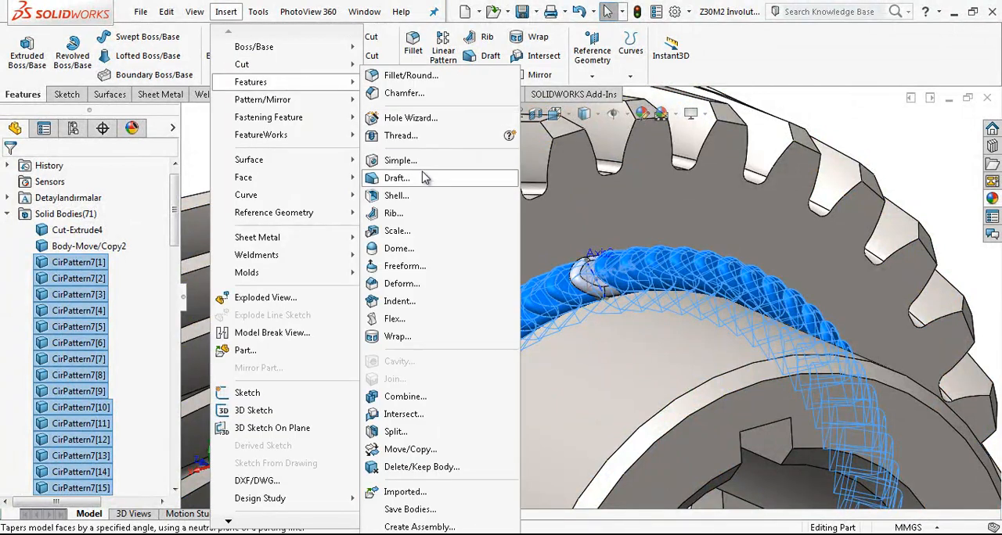
{"action": "left_click", "coordinate": [396, 397]}
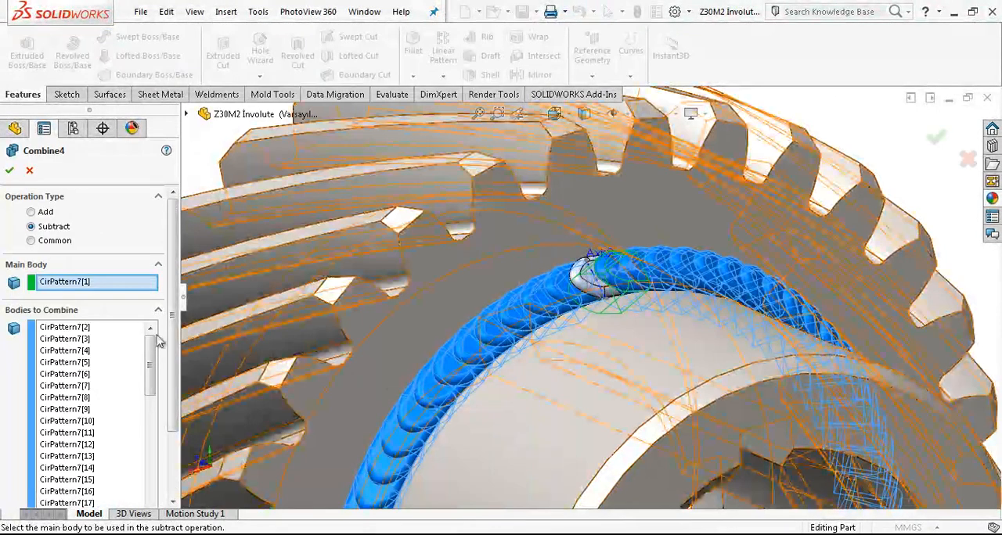
{"action": "left_click", "coordinate": [31, 213]}
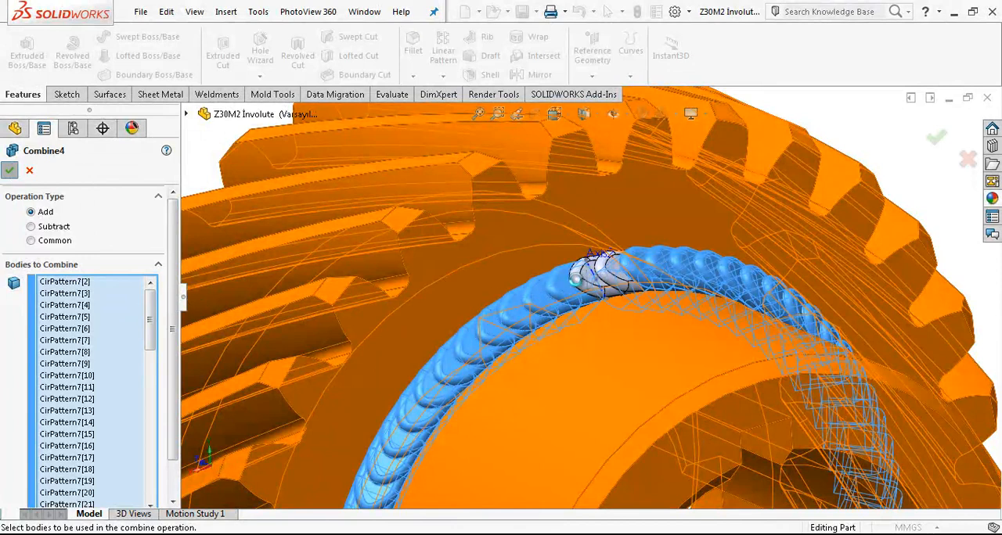
{"action": "left_click", "coordinate": [9, 170]}
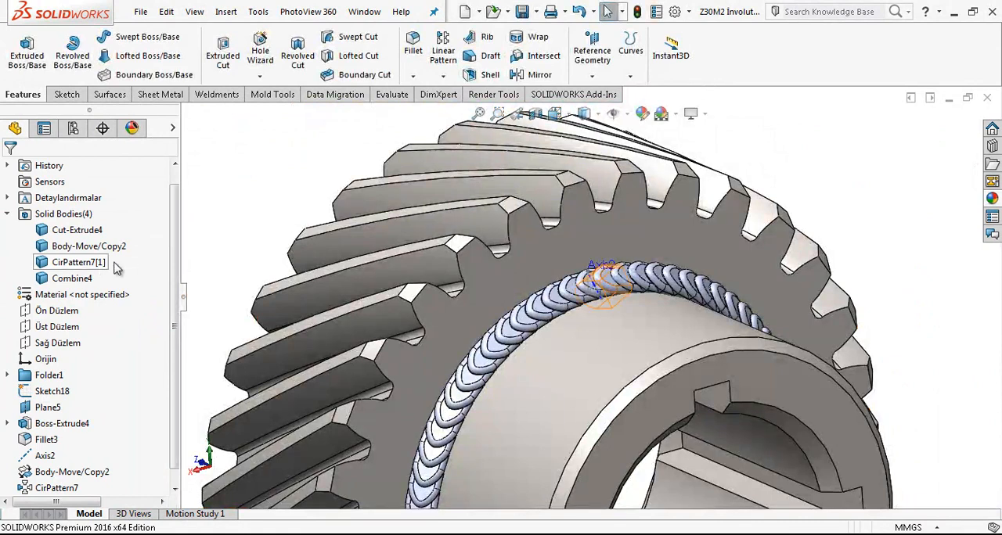
Step: Edit the combine feature to include the two left-out bead bodies, Body-Move/Copy2 and CirPattern7[1]
{"action": "right_click", "coordinate": [68, 491]}
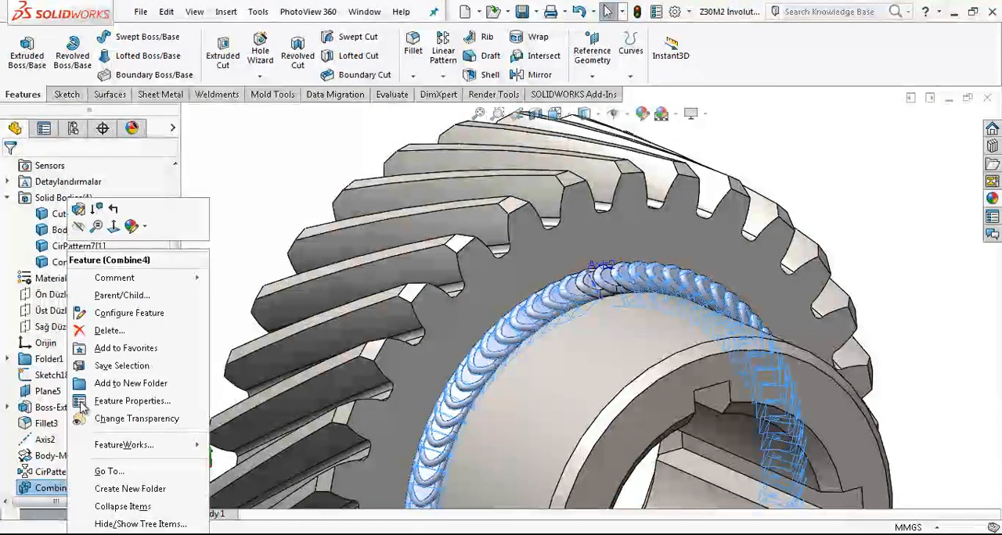
{"action": "left_click", "coordinate": [81, 209]}
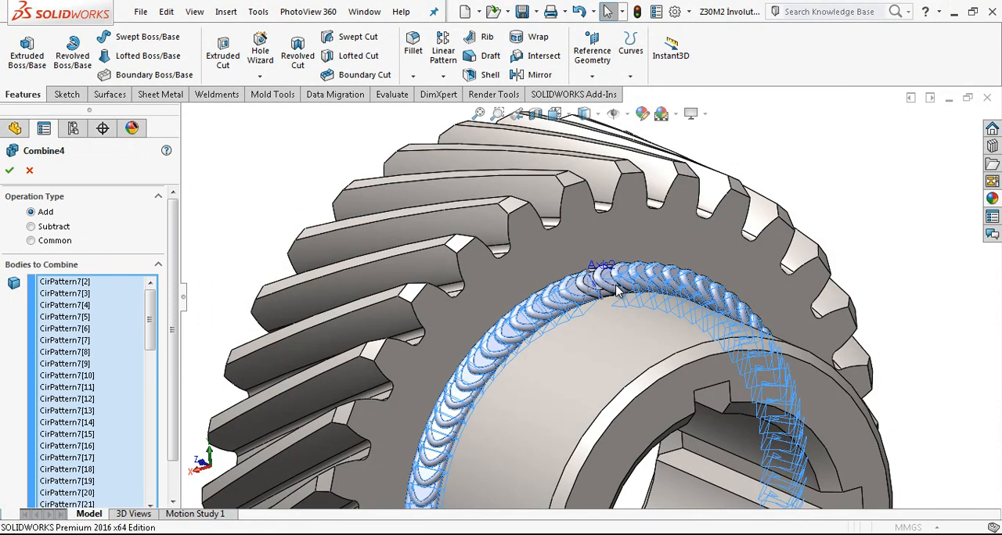
{"action": "scroll", "coordinate": [612, 288], "scroll_direction": "down", "scroll_amount": 5}
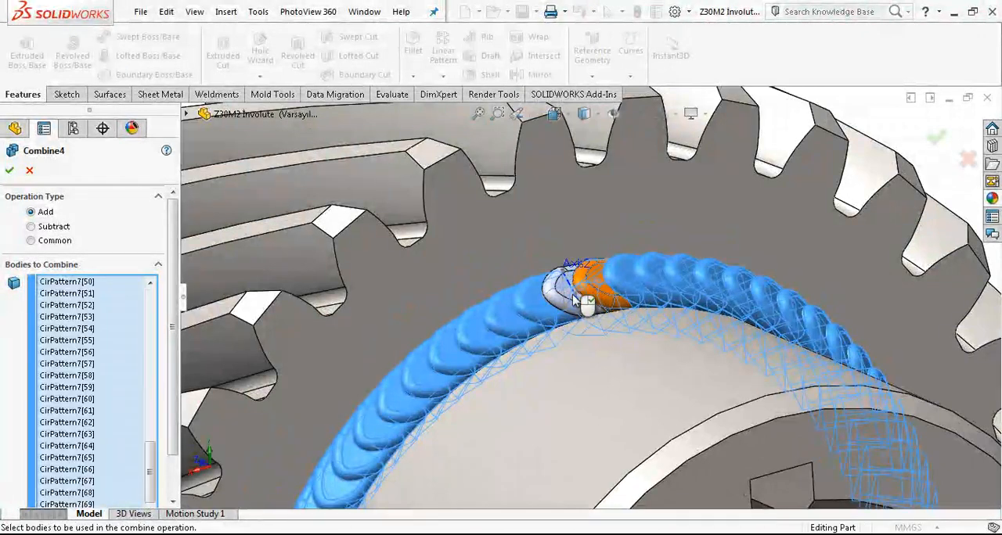
{"action": "left_click", "coordinate": [9, 169]}
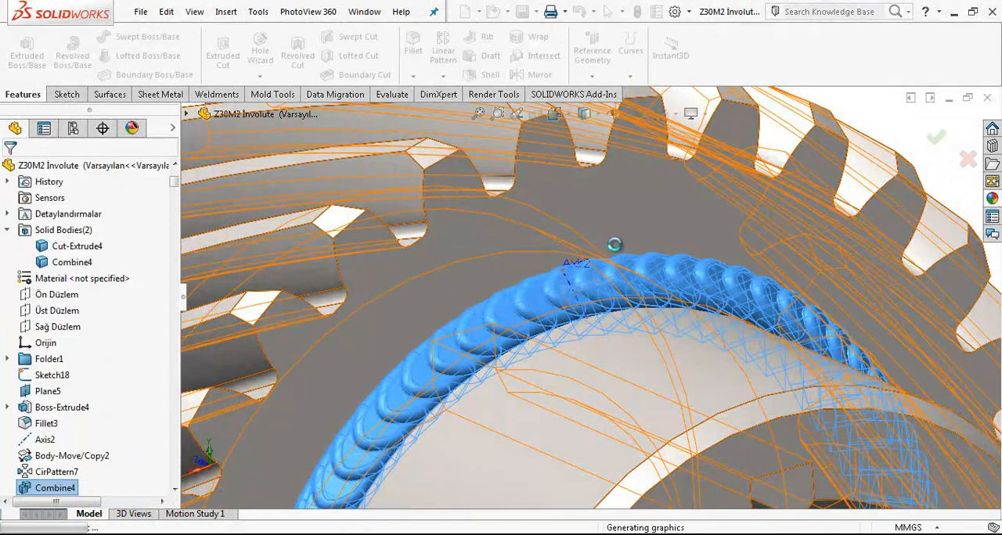
Step: Hide Axis2 on the weld bead around the hub
{"action": "scroll", "coordinate": [624, 252], "scroll_direction": "up", "scroll_amount": 5}
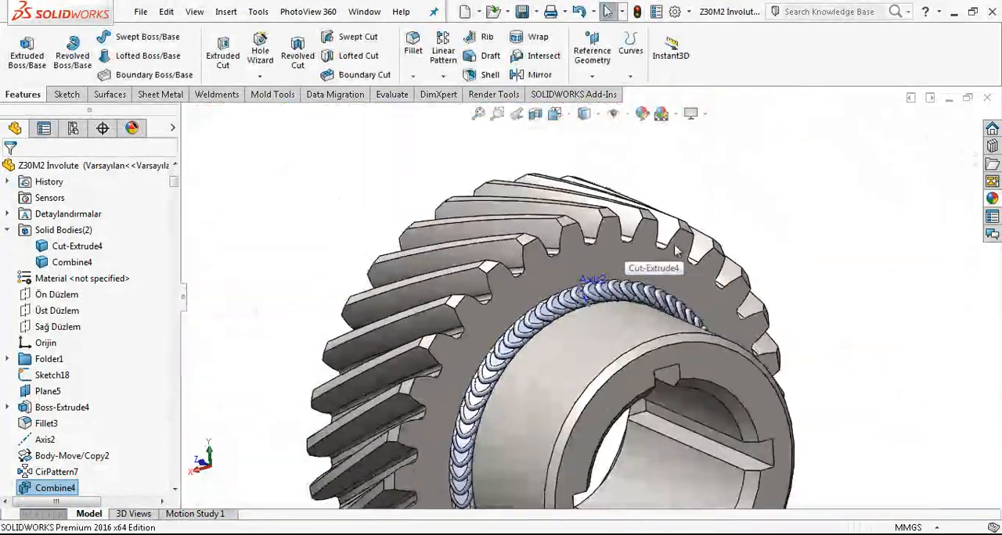
{"action": "left_click", "coordinate": [824, 234]}
{"action": "scroll", "coordinate": [610, 291], "scroll_direction": "down", "scroll_amount": 3}
{"action": "scroll", "coordinate": [624, 291], "scroll_direction": "up", "scroll_amount": 4}
{"action": "mouse_move", "coordinate": [631, 293]}
{"action": "middle_mouse_down"}
{"action": "mouse_move", "coordinate": [637, 318]}
{"action": "mouse_move", "coordinate": [618, 302]}
{"action": "middle_mouse_up"}
{"action": "scroll", "coordinate": [611, 293], "scroll_direction": "down", "scroll_amount": 4}
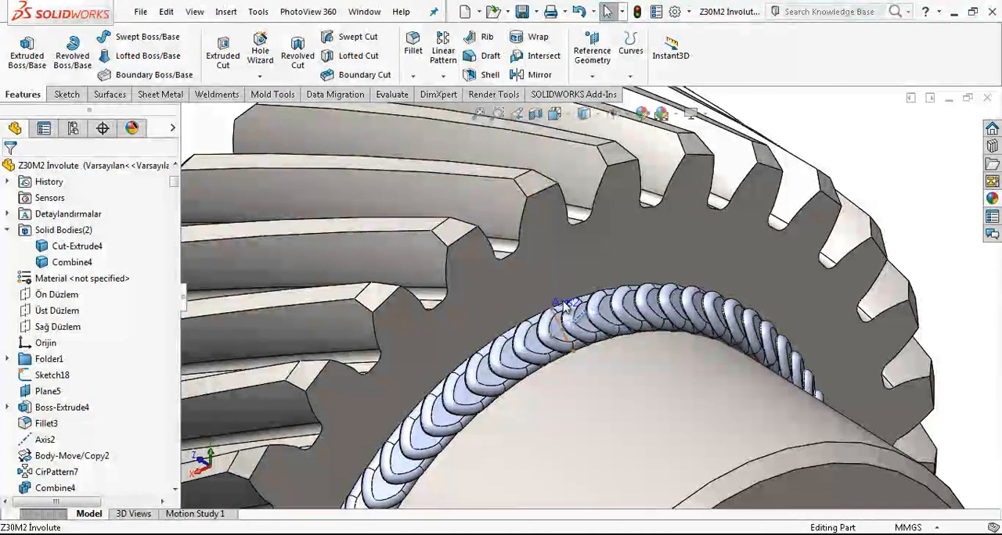
{"action": "left_click", "coordinate": [609, 283]}
{"action": "key", "text": "Escape"}
Step: Hide the 3 mm construction line and Plane5 on the weld bead
{"action": "scroll", "coordinate": [558, 325], "scroll_direction": "down", "scroll_amount": 2}
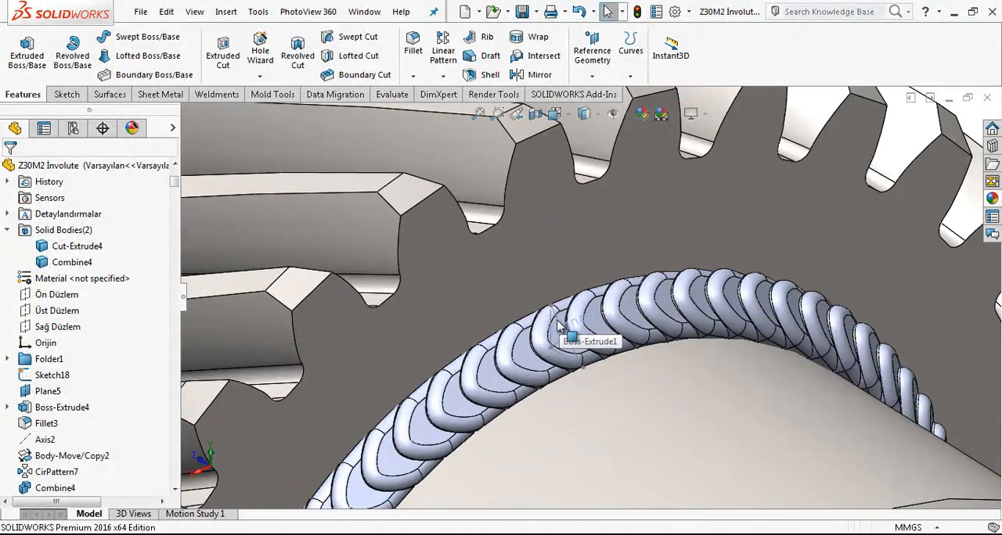
{"action": "left_click", "coordinate": [559, 325]}
{"action": "key", "text": "Escape"}
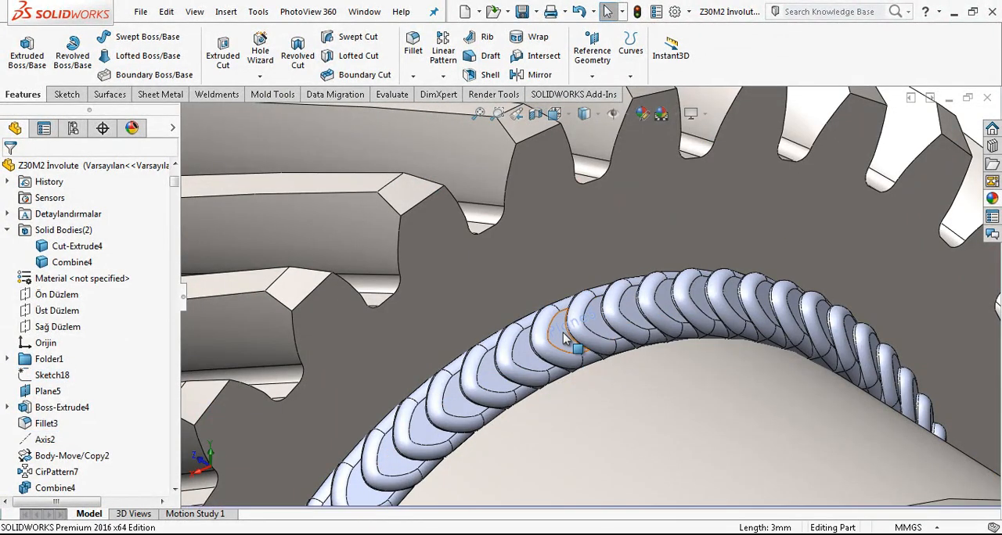
{"action": "scroll", "coordinate": [575, 326], "scroll_direction": "down", "scroll_amount": 2}
{"action": "left_click", "coordinate": [575, 327]}
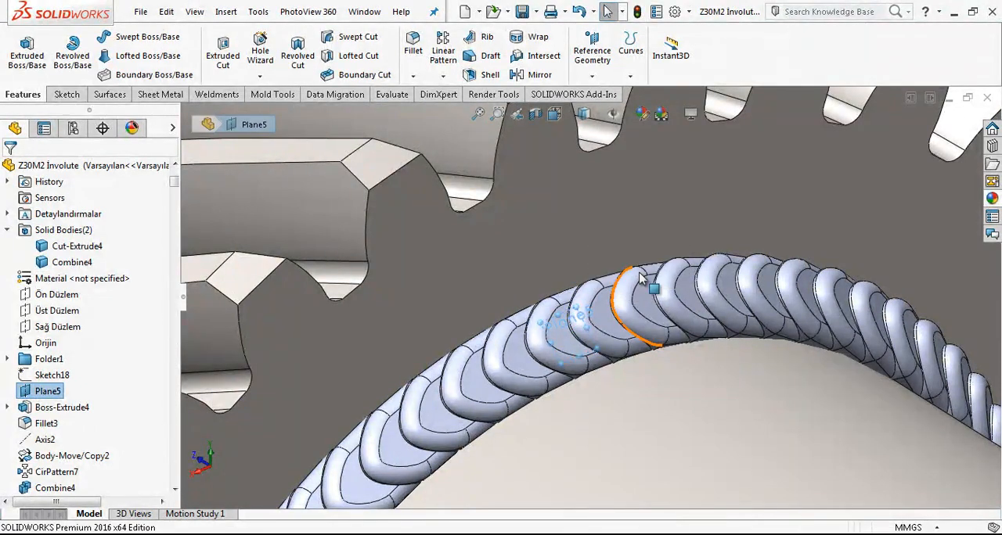
{"action": "key", "text": "Escape"}
{"action": "scroll", "coordinate": [624, 302], "scroll_direction": "up", "scroll_amount": 2}
{"action": "scroll", "coordinate": [624, 302], "scroll_direction": "up", "scroll_amount": 2}
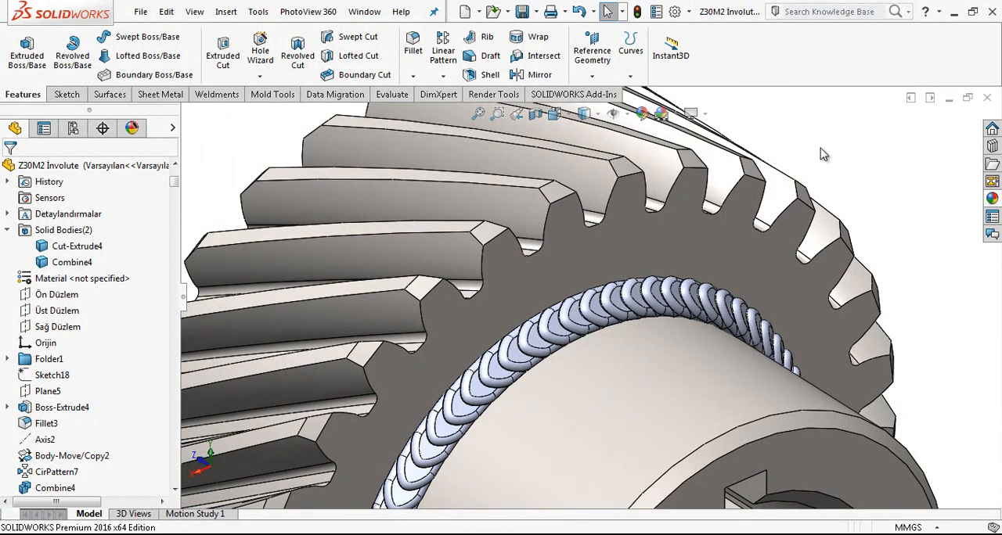
{"action": "scroll", "coordinate": [818, 157], "scroll_direction": "up", "scroll_amount": 1}
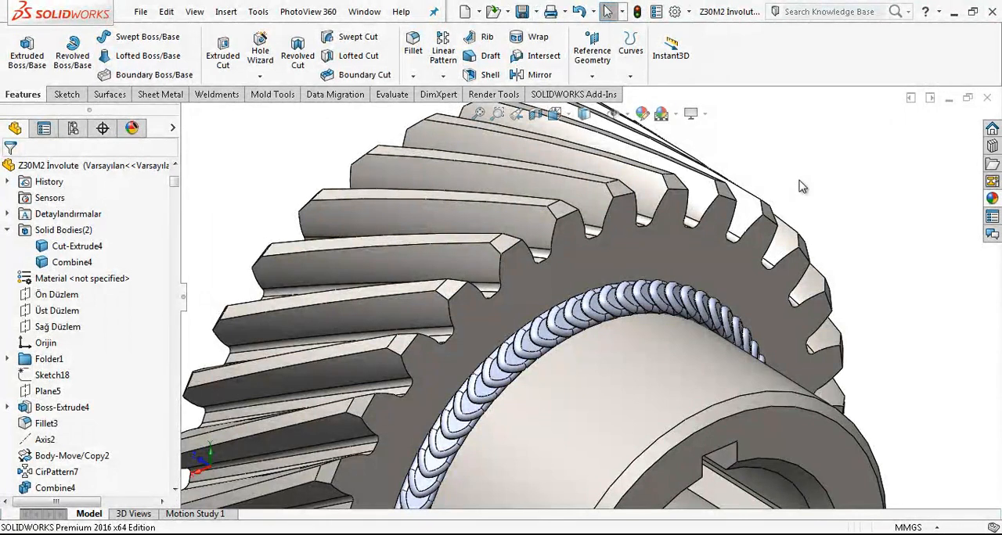